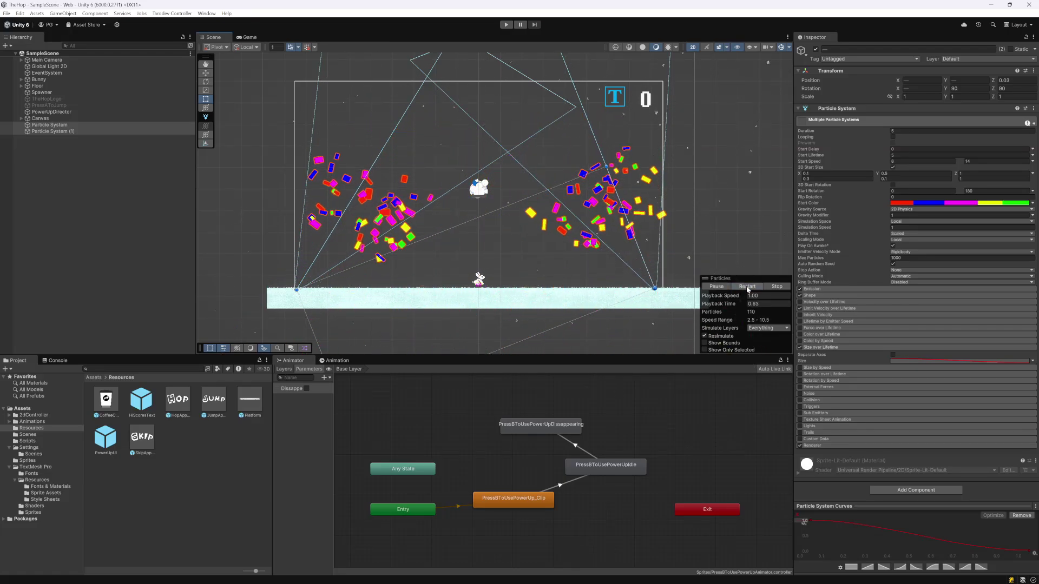
Step: Restart the preview playback of the two selected particle systems
{"action": "left_click", "coordinate": [747, 286]}
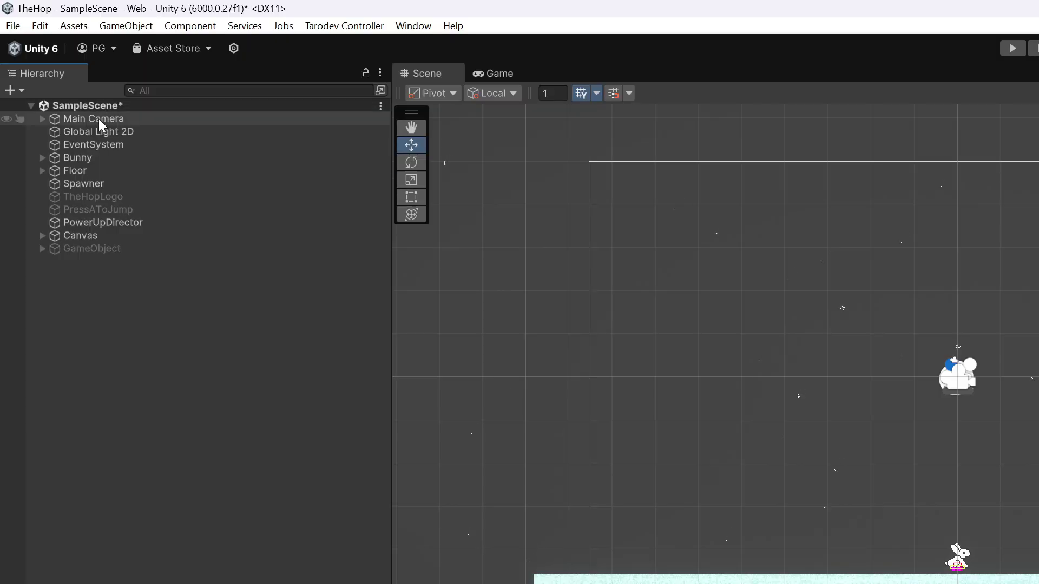
Step: Create a Particle System in SampleScene and name it Confetti
{"action": "right_click", "coordinate": [89, 307]}
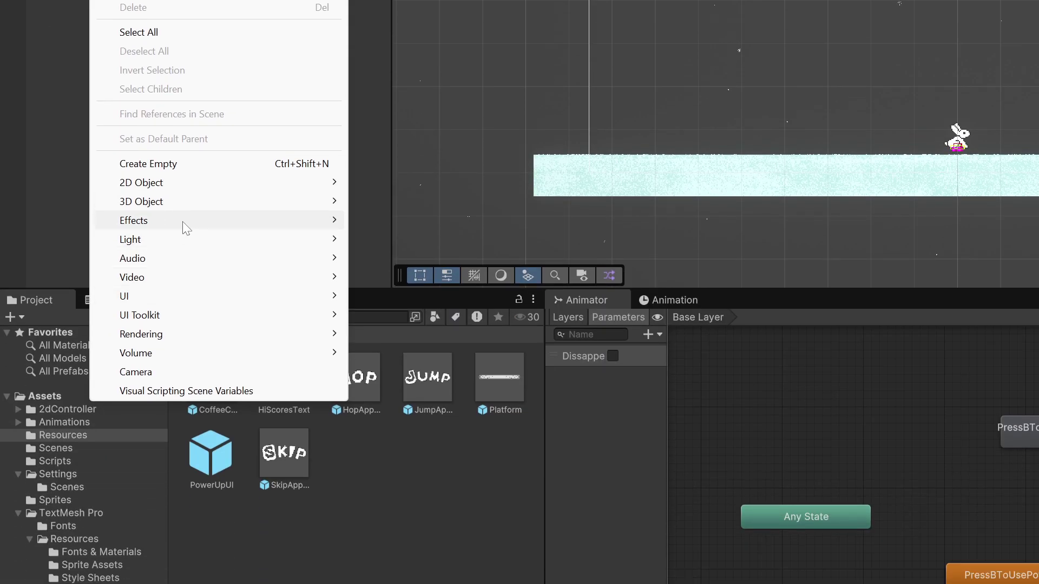
{"action": "mouse_move", "coordinate": [185, 221]}
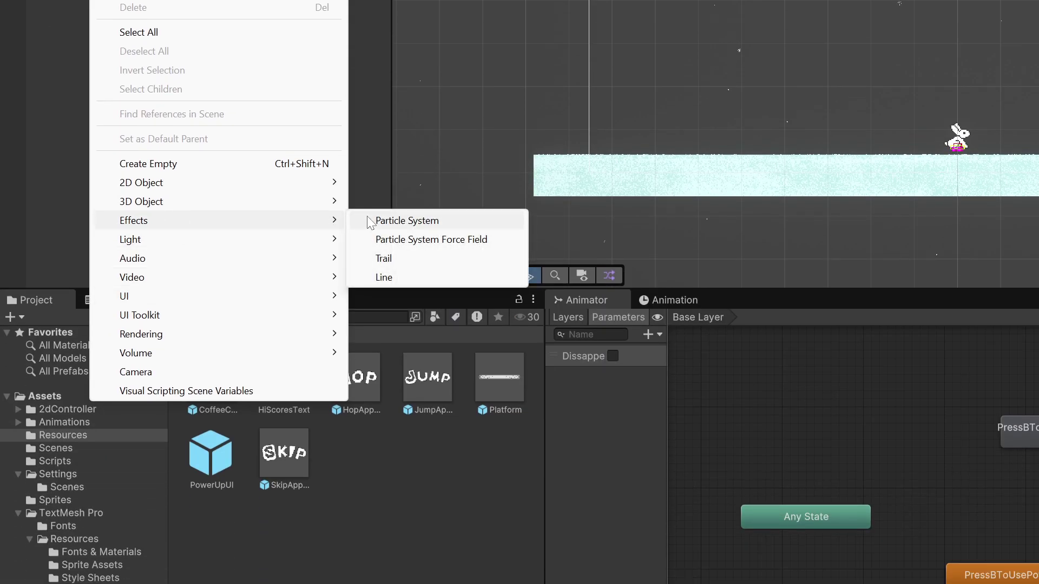
{"action": "left_click", "coordinate": [407, 221]}
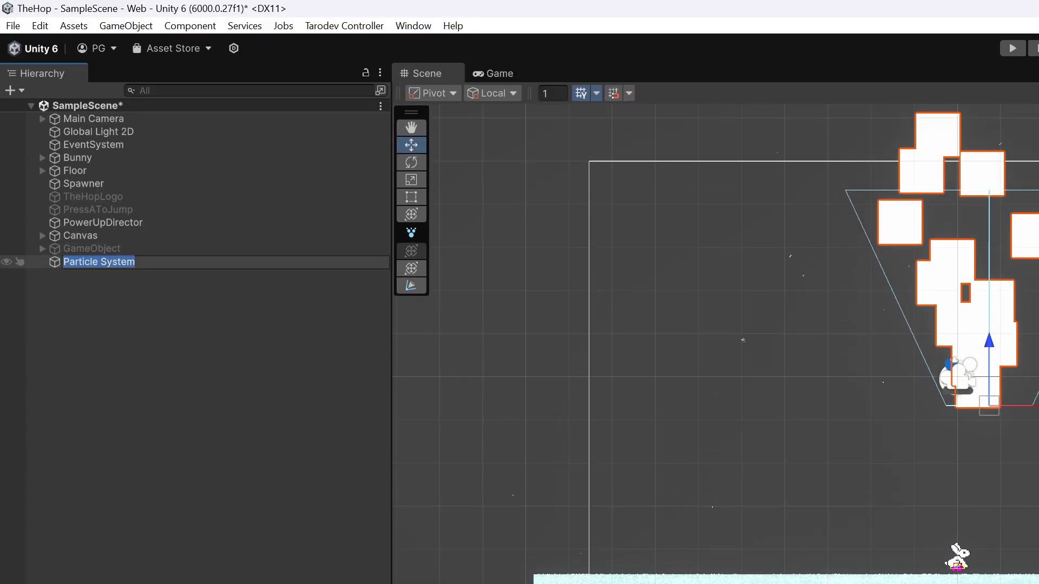
{"action": "type", "text": "Confetti"}
{"action": "key", "text": "Return"}
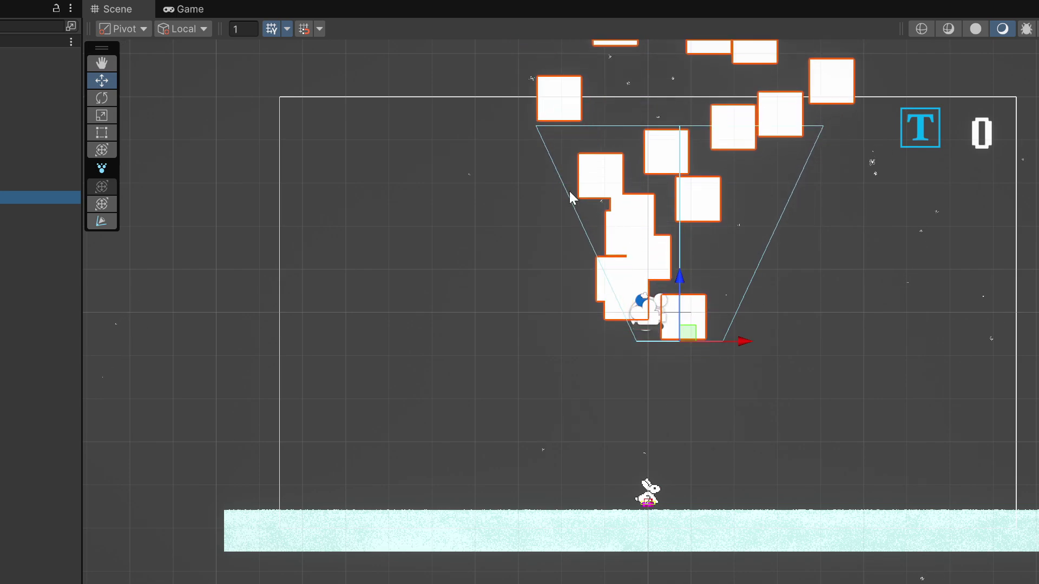
Step: Rotate the Confetti emitter to about -54.3° on X, aiming up and inward, and move it to about X -7.59, Y -1.6
{"action": "left_click", "coordinate": [104, 99]}
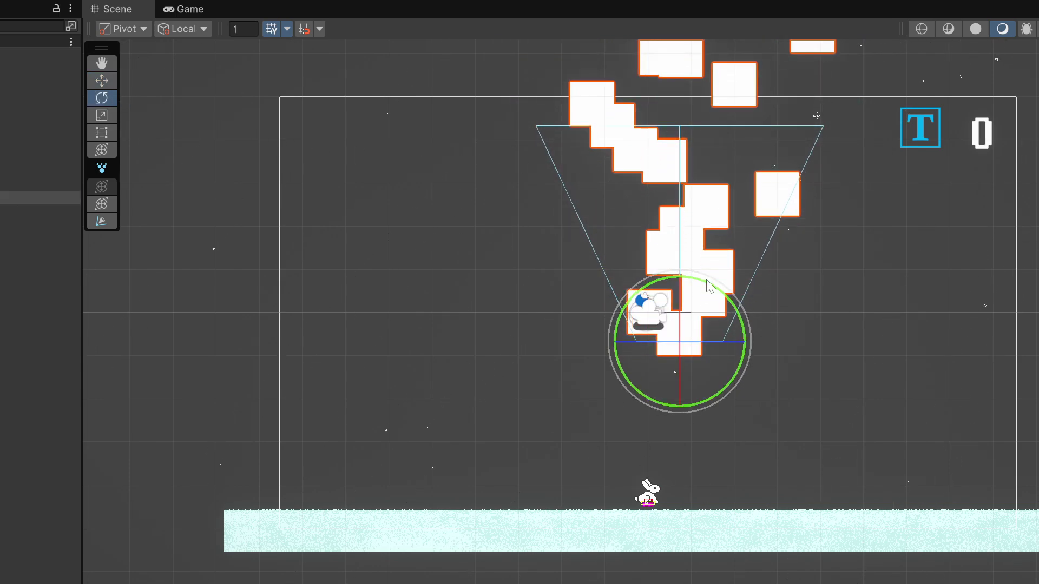
{"action": "left_click_drag", "start_coordinate": [708, 286], "coordinate": [787, 310]}
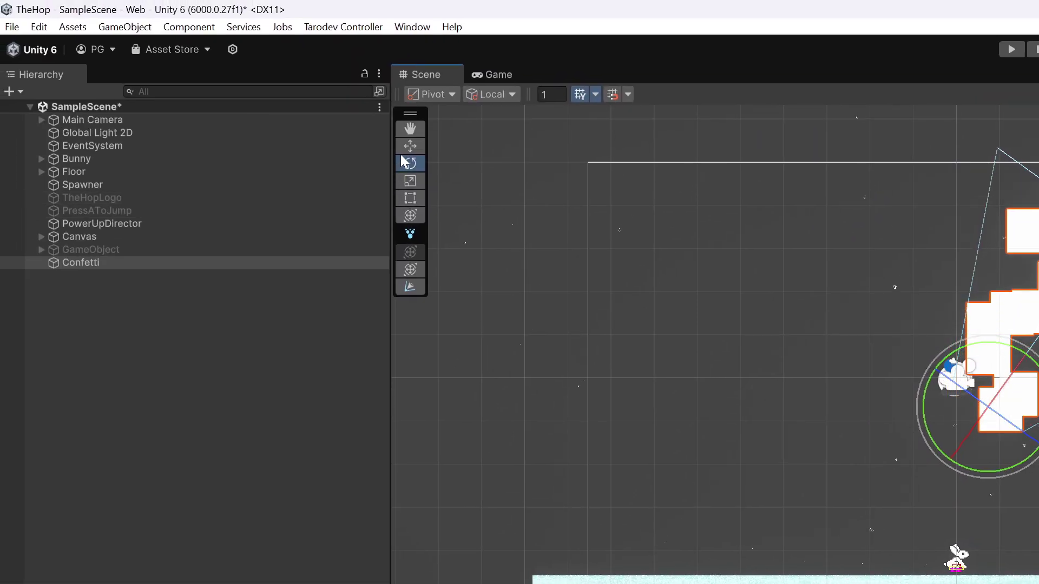
{"action": "key", "text": "w"}
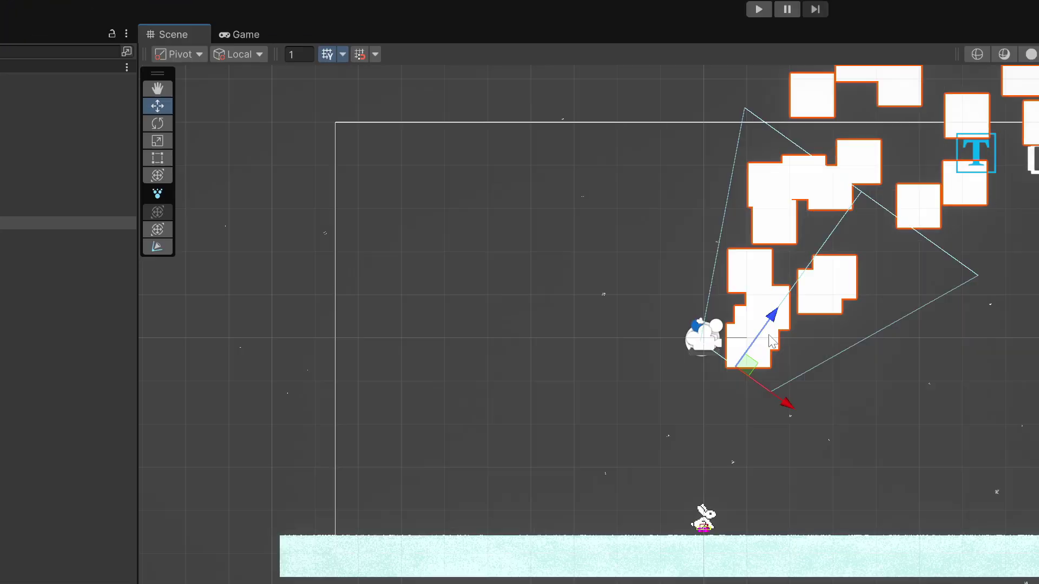
{"action": "left_click_drag", "start_coordinate": [748, 366], "coordinate": [390, 411]}
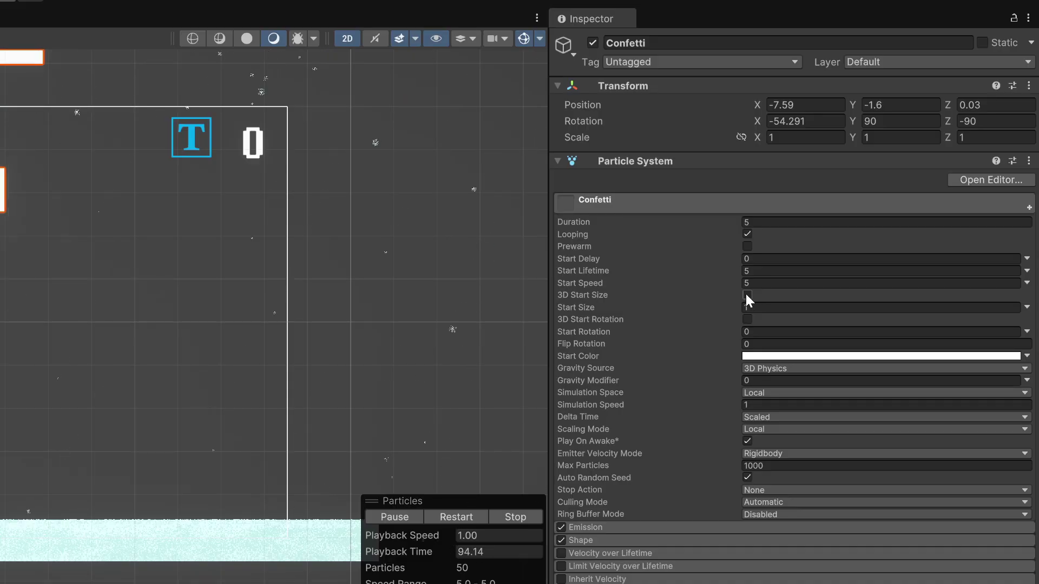
Step: Enable 3D Start Size, randomised between two constants, with X 0.1 and 0.3 and Y 0.5 and 0.1
{"action": "left_click", "coordinate": [747, 295]}
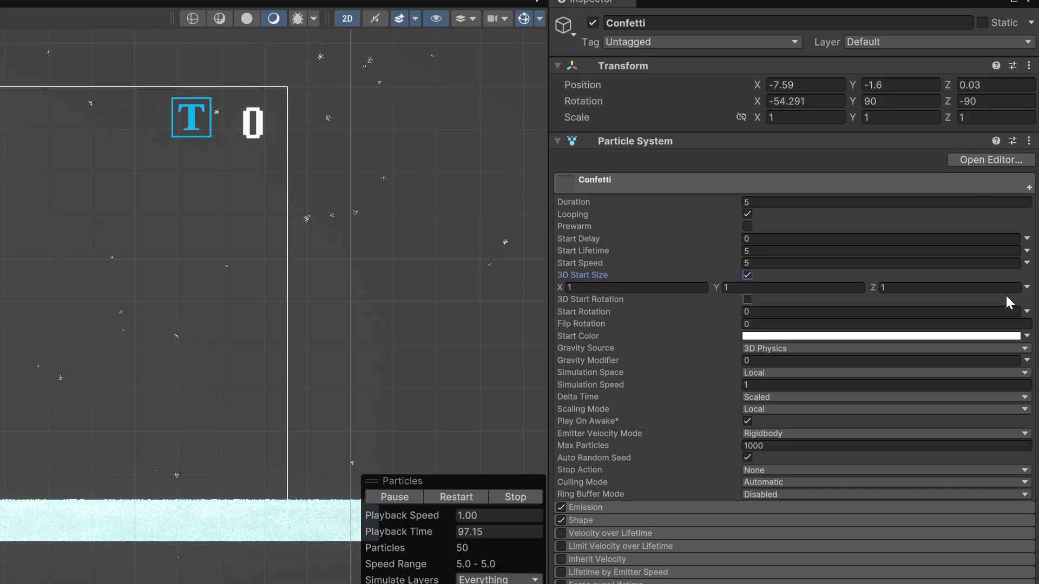
{"action": "left_click", "coordinate": [1026, 308]}
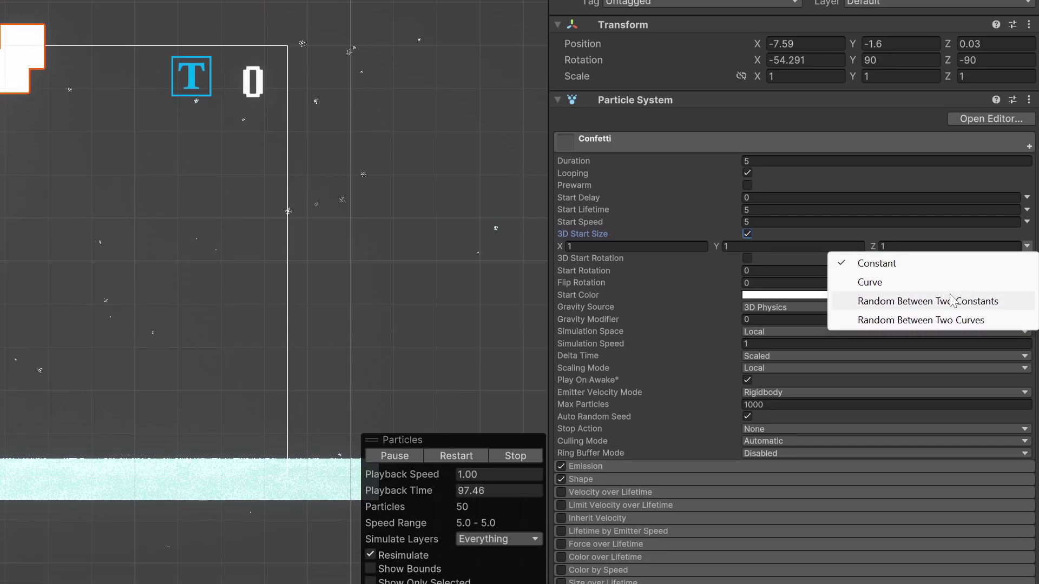
{"action": "left_click", "coordinate": [927, 301]}
{"action": "left_click", "coordinate": [595, 246]}
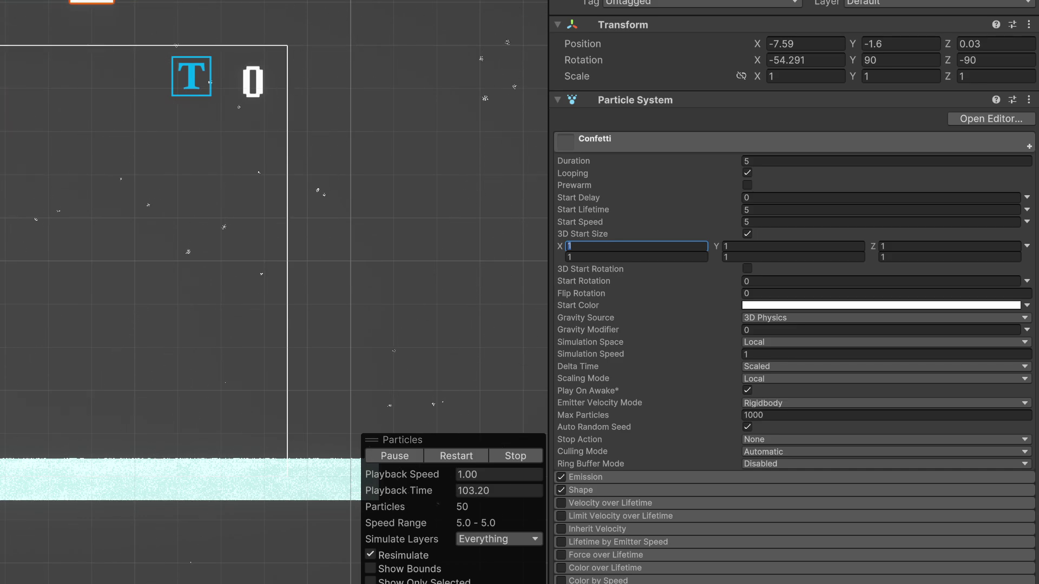
{"action": "type", "text": "0.1"}
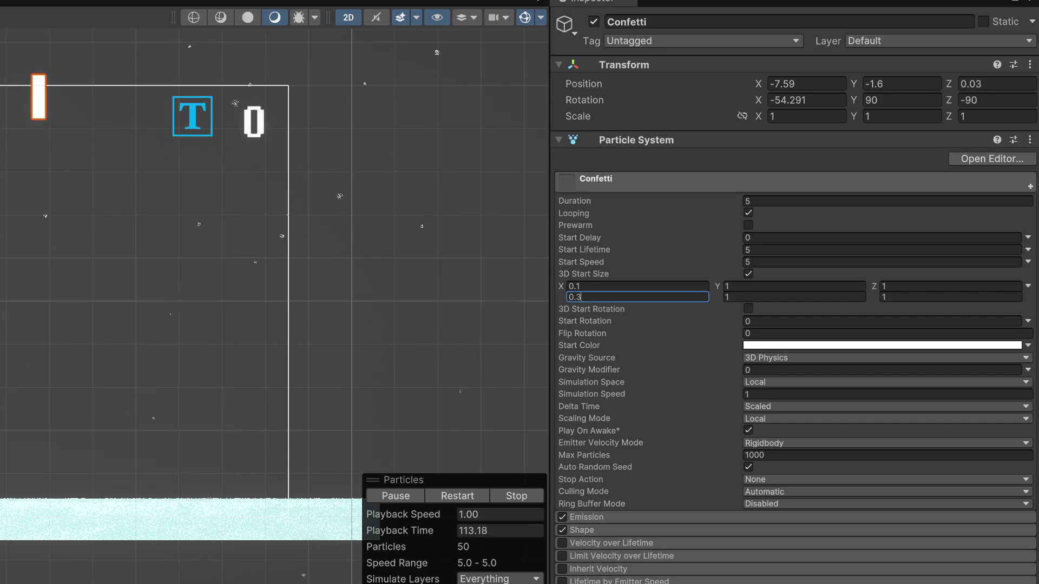
{"action": "left_click", "coordinate": [794, 286]}
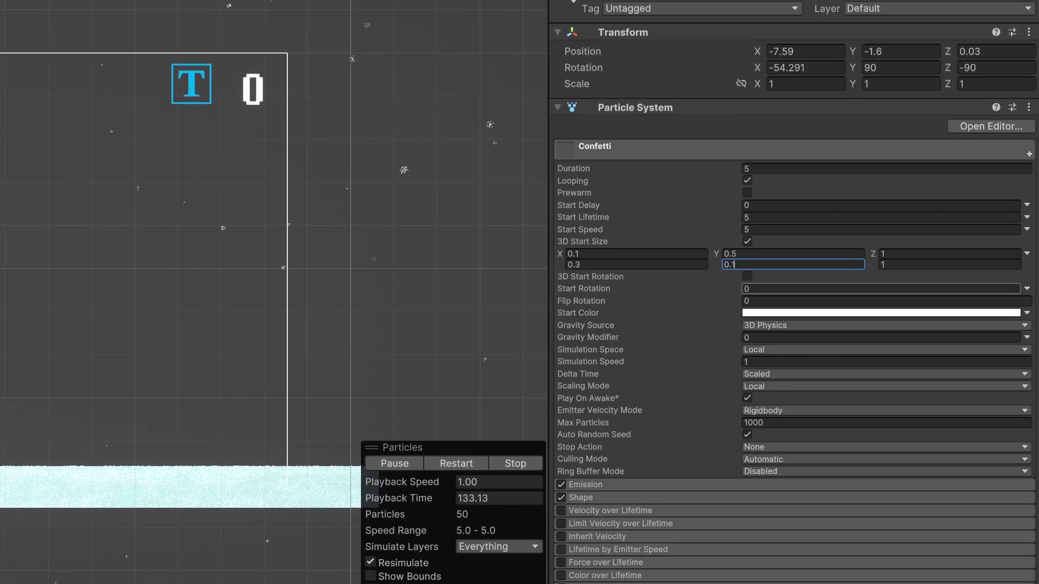
Step: Set the Start Rotation to Random Between Two Constants, from 0 to 180
{"action": "left_click", "coordinate": [1026, 288]}
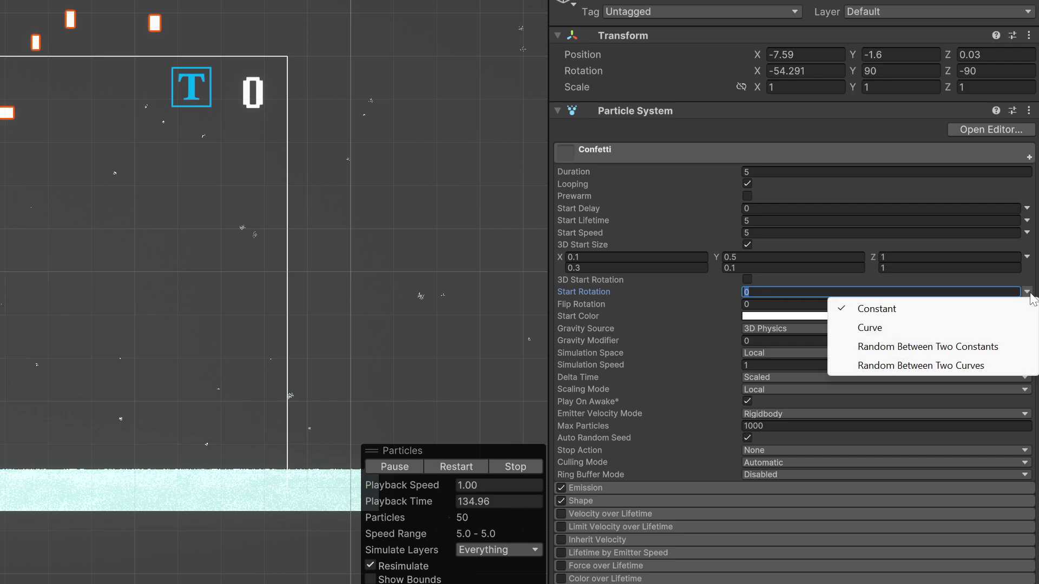
{"action": "left_click", "coordinate": [944, 299]}
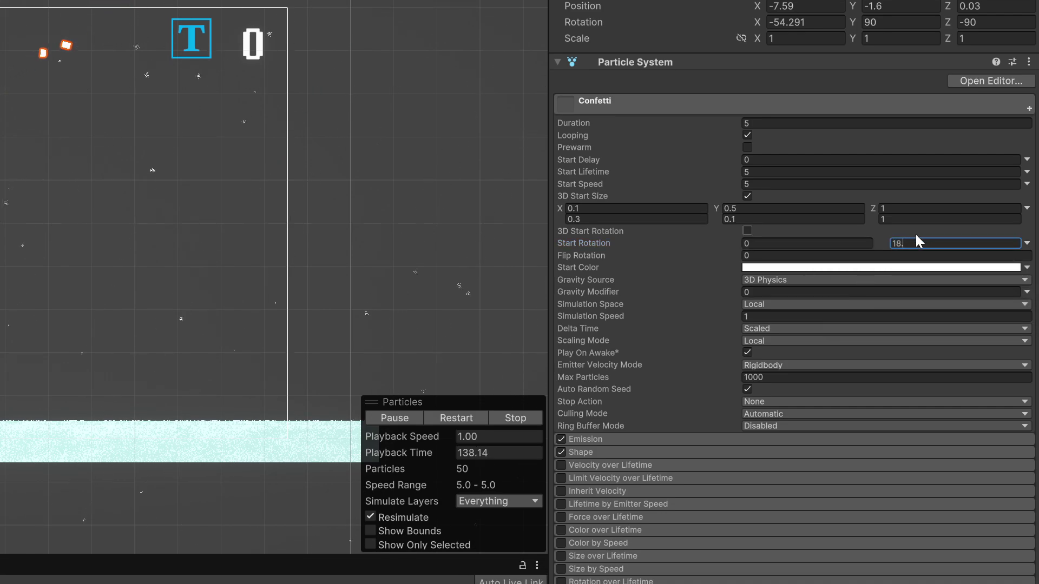
{"action": "left_click", "coordinate": [899, 243]}
{"action": "type", "text": "18"}
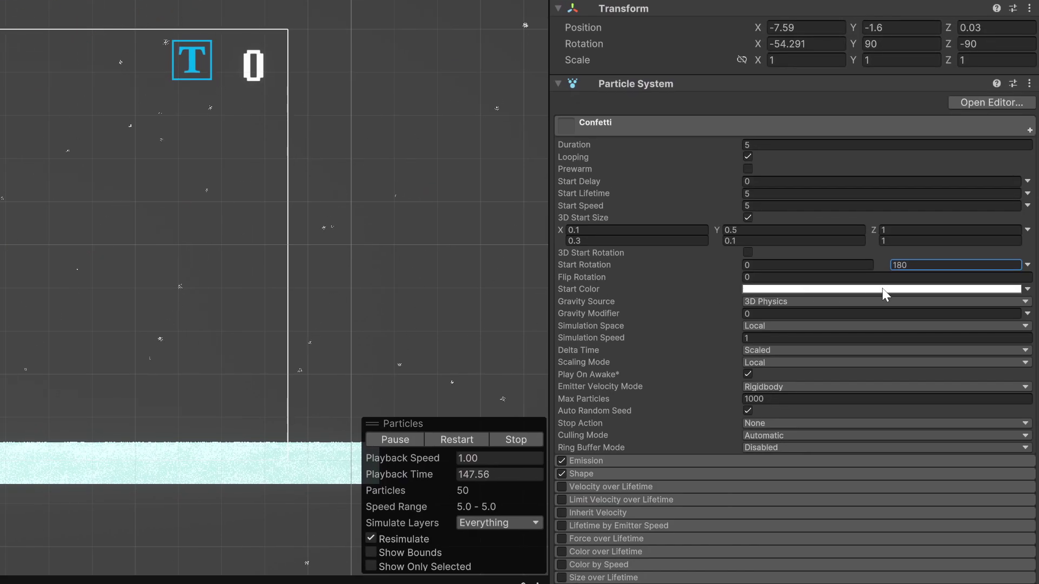
Step: Set the Start Color to Random Color and switch its gradient mode to Fixed
{"action": "left_click", "coordinate": [882, 288]}
{"action": "left_click", "coordinate": [1024, 281]}
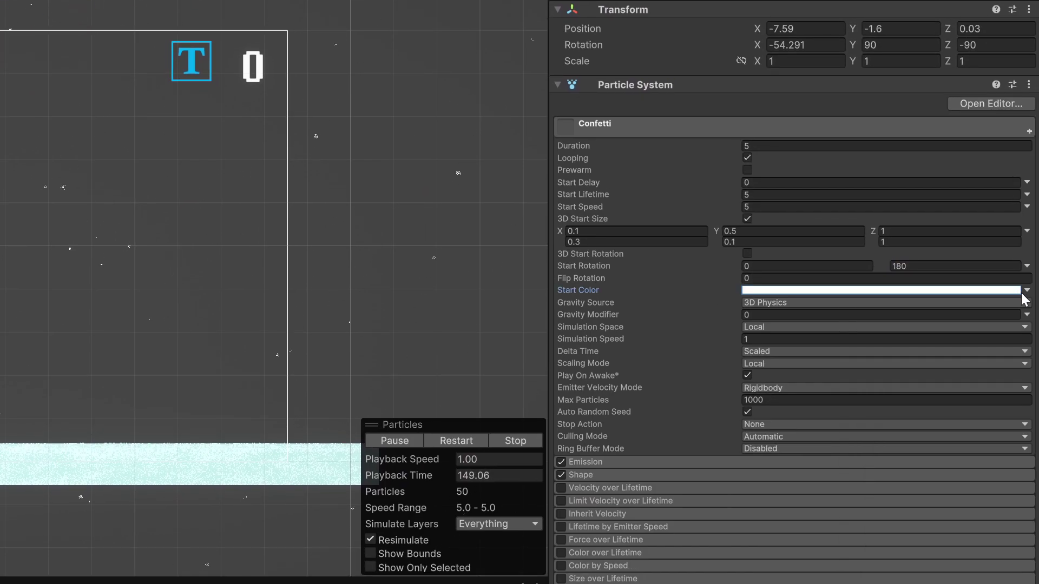
{"action": "left_click", "coordinate": [1026, 290]}
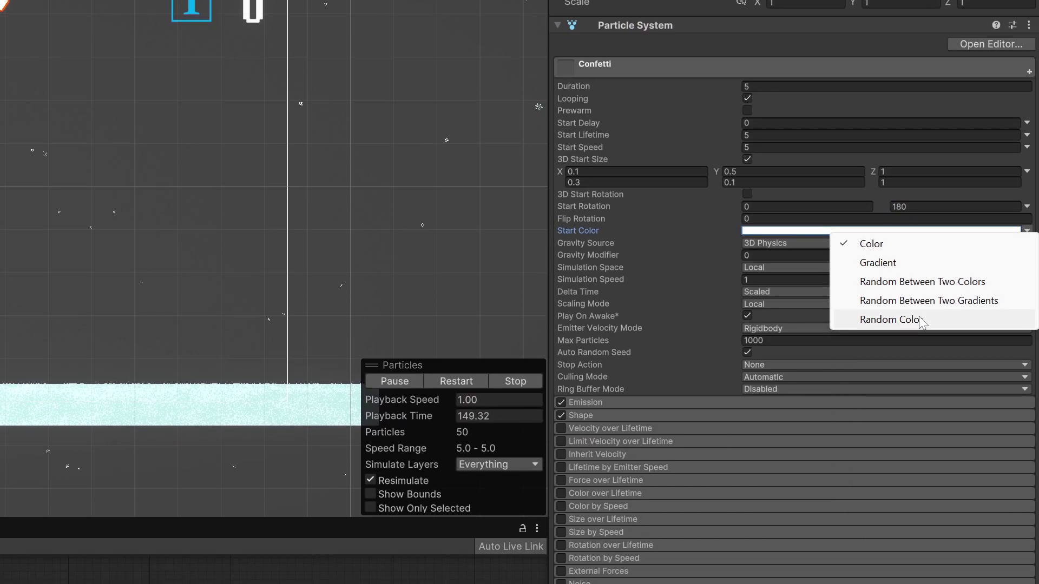
{"action": "left_click", "coordinate": [919, 376]}
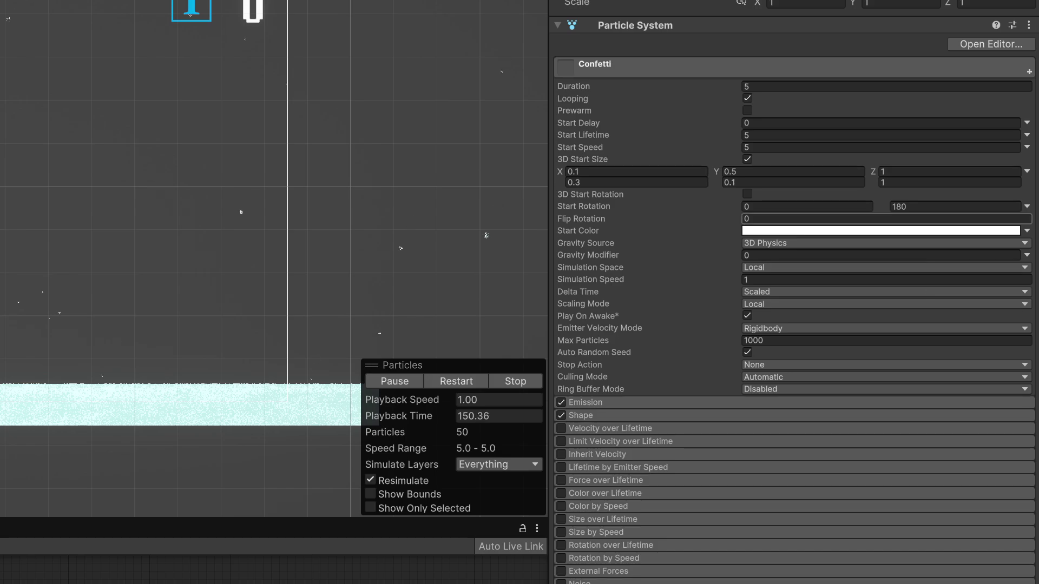
{"action": "left_click", "coordinate": [913, 231]}
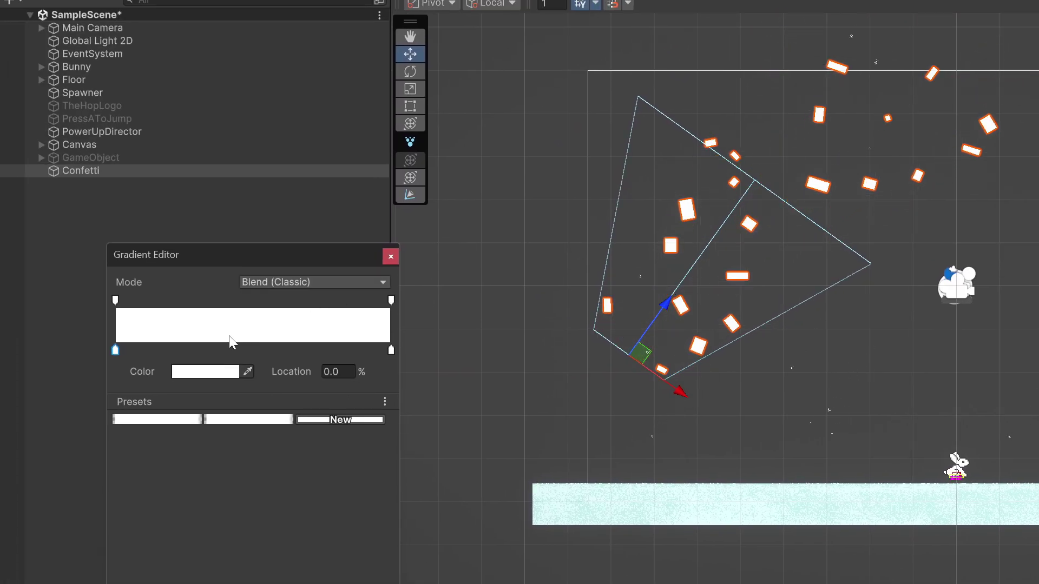
{"action": "left_click", "coordinate": [266, 283]}
{"action": "left_click", "coordinate": [286, 347]}
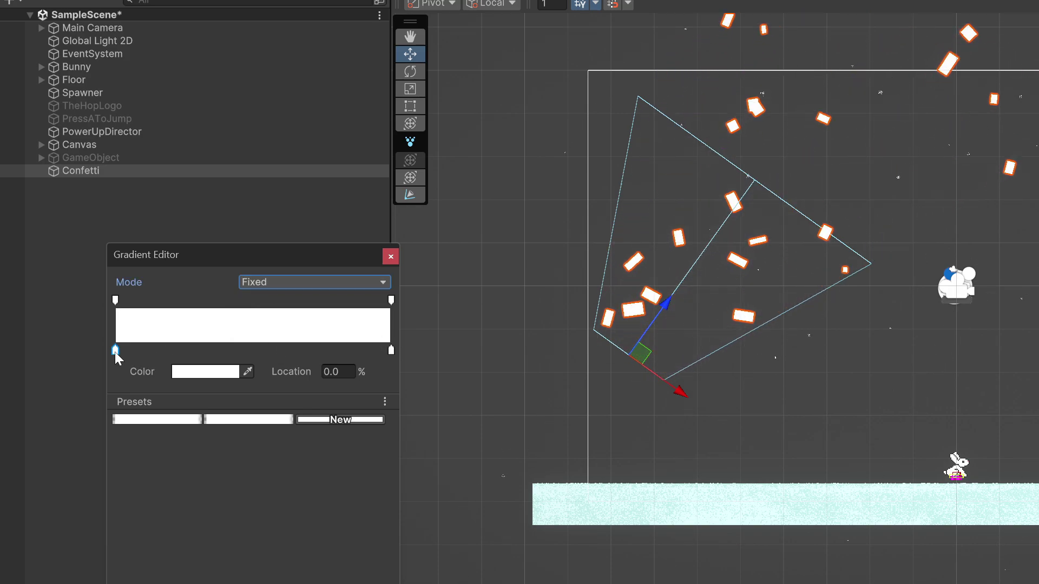
Step: Colour the gradient's first colour key red and place it at about 18.2%
{"action": "left_click", "coordinate": [186, 371]}
{"action": "left_click_drag", "start_coordinate": [303, 479], "coordinate": [344, 411]}
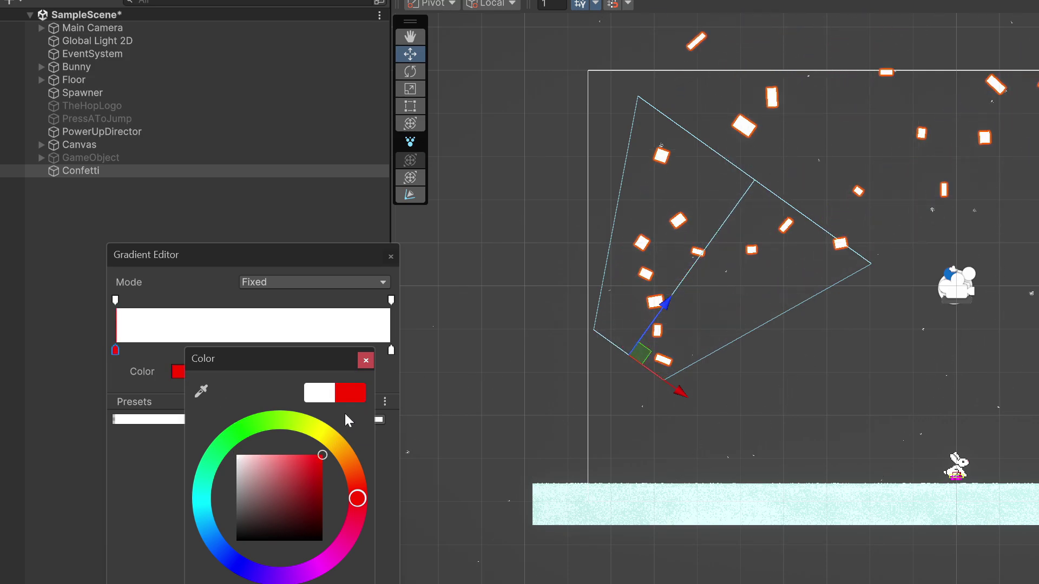
{"action": "left_click", "coordinate": [365, 361]}
{"action": "left_click_drag", "start_coordinate": [115, 350], "coordinate": [360, 350]}
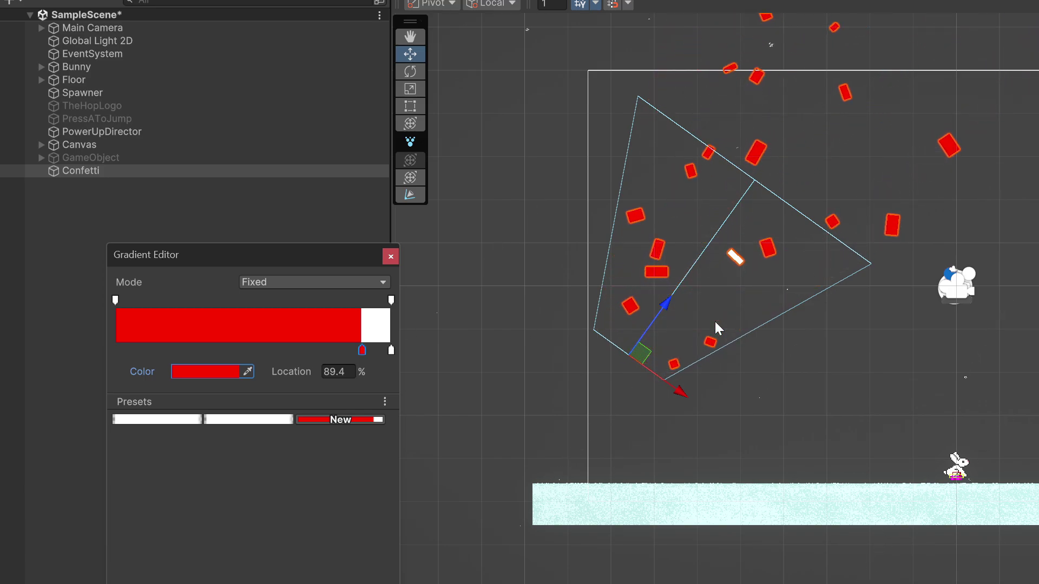
{"action": "left_click_drag", "start_coordinate": [362, 351], "coordinate": [161, 351]}
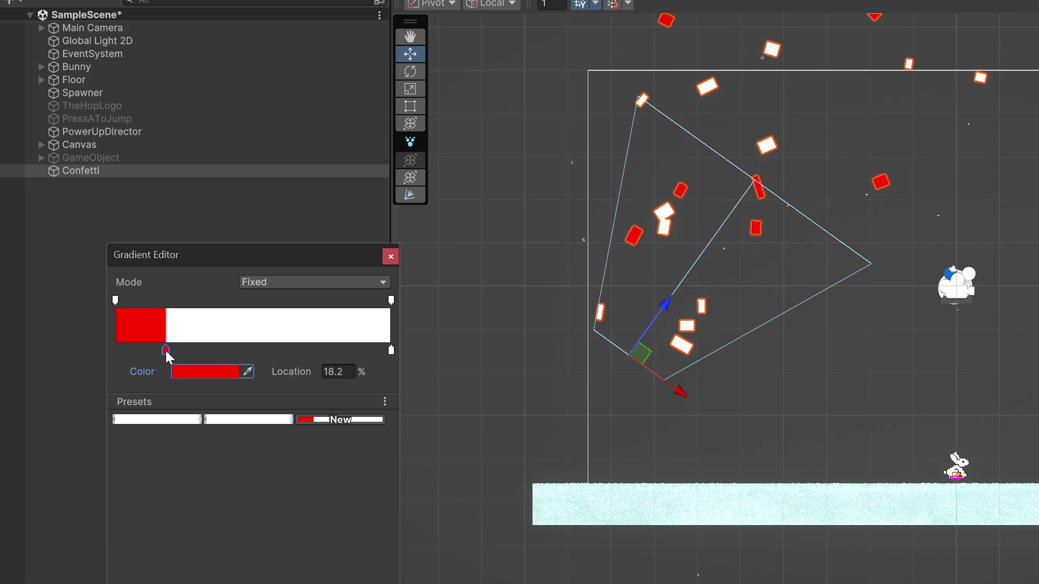
Step: Add a bright green colour key to the gradient at about 38%
{"action": "left_click", "coordinate": [291, 350]}
{"action": "left_click_drag", "start_coordinate": [291, 350], "coordinate": [233, 352]}
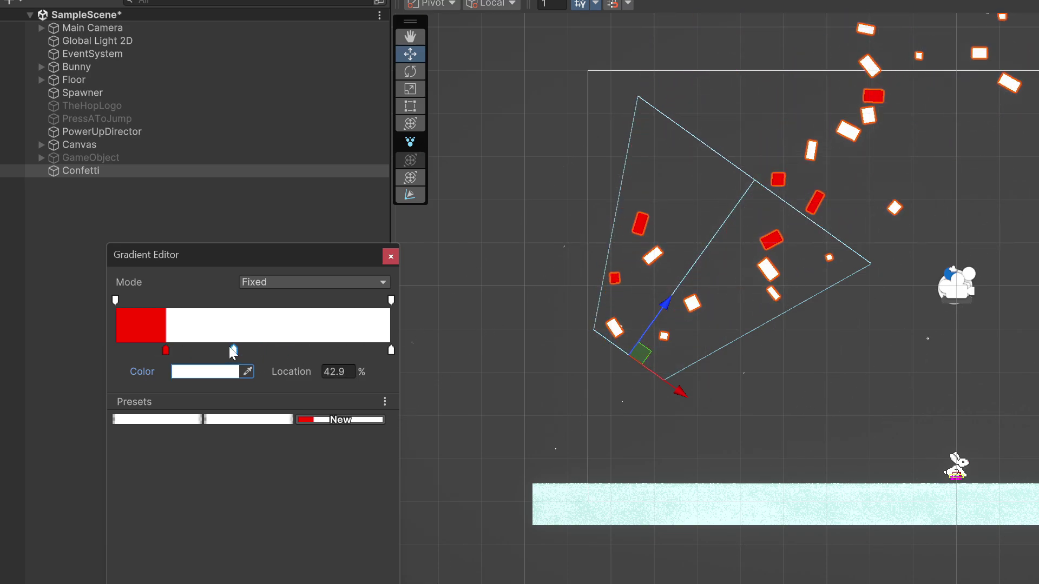
{"action": "left_click", "coordinate": [206, 373]}
{"action": "left_click", "coordinate": [271, 432]}
{"action": "left_click", "coordinate": [300, 477]}
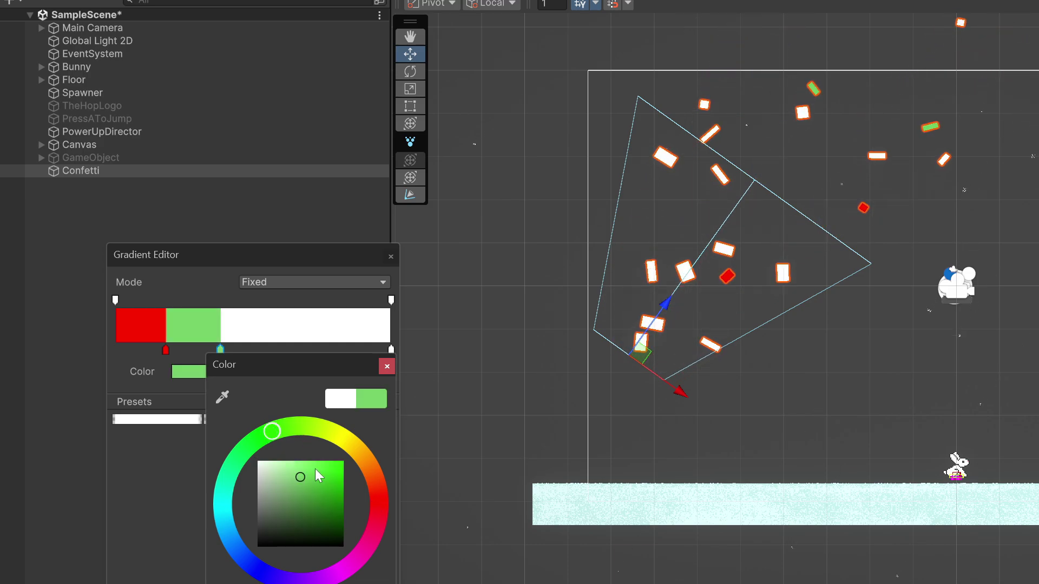
{"action": "left_click_drag", "start_coordinate": [319, 476], "coordinate": [345, 461]}
{"action": "left_click", "coordinate": [387, 366]}
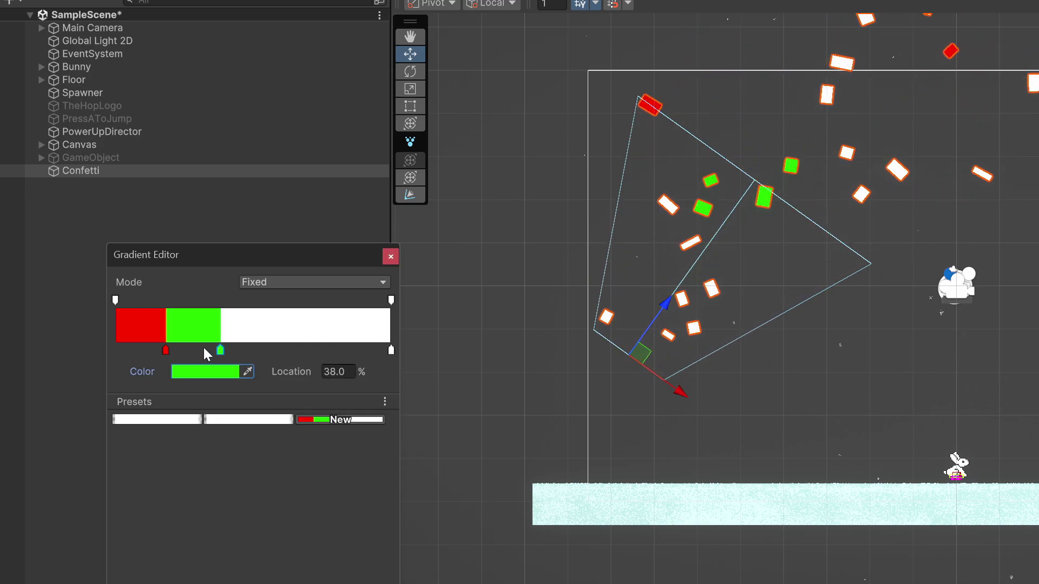
Step: Add a yellow colour key to the gradient at about 57.1%
{"action": "left_click", "coordinate": [272, 349]}
{"action": "left_click", "coordinate": [222, 373]}
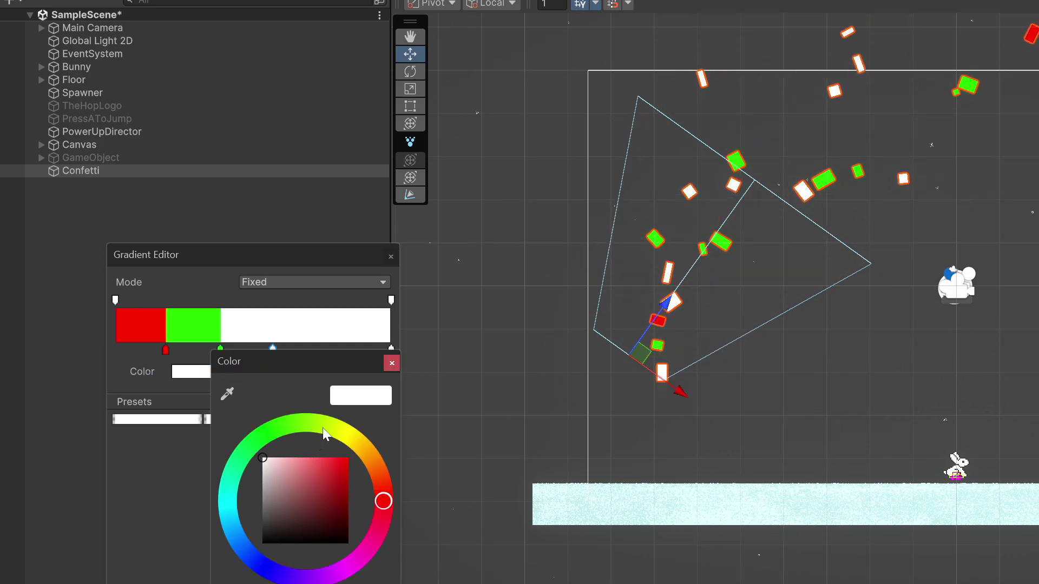
{"action": "left_click", "coordinate": [350, 433]}
{"action": "left_click", "coordinate": [347, 460]}
{"action": "left_click", "coordinate": [389, 364]}
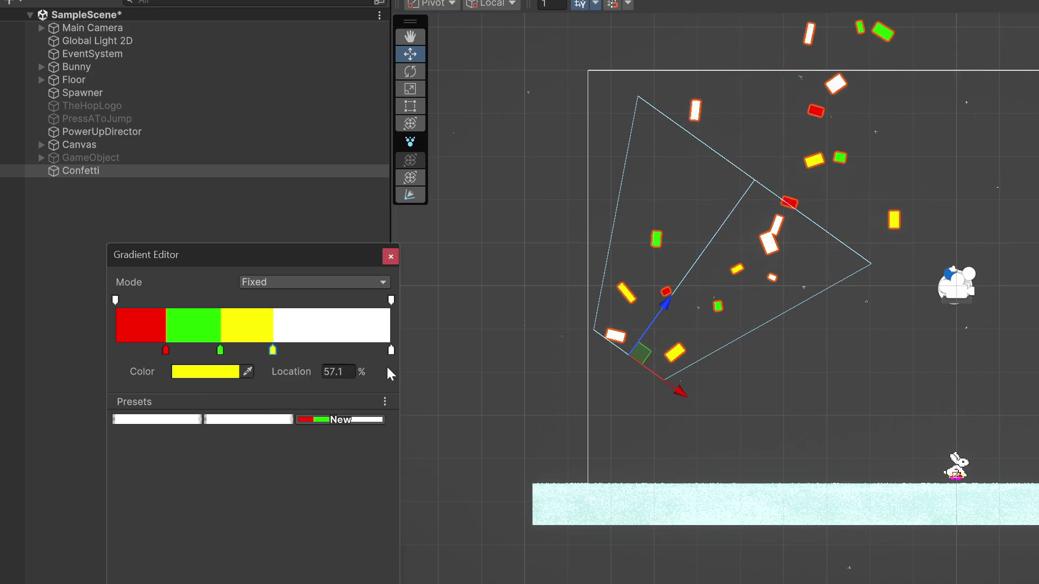
Step: Add a magenta colour key to the gradient between the yellow key and the final white key
{"action": "left_click", "coordinate": [310, 350]}
{"action": "left_click", "coordinate": [209, 372]}
{"action": "left_click", "coordinate": [348, 565]}
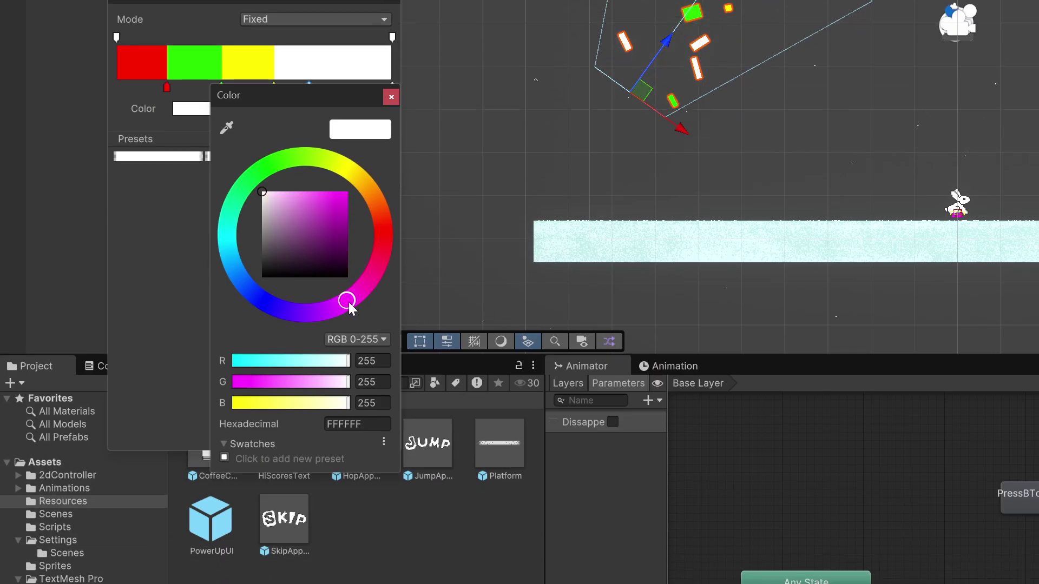
{"action": "left_click_drag", "start_coordinate": [308, 211], "coordinate": [383, 109]}
{"action": "left_click", "coordinate": [391, 96]}
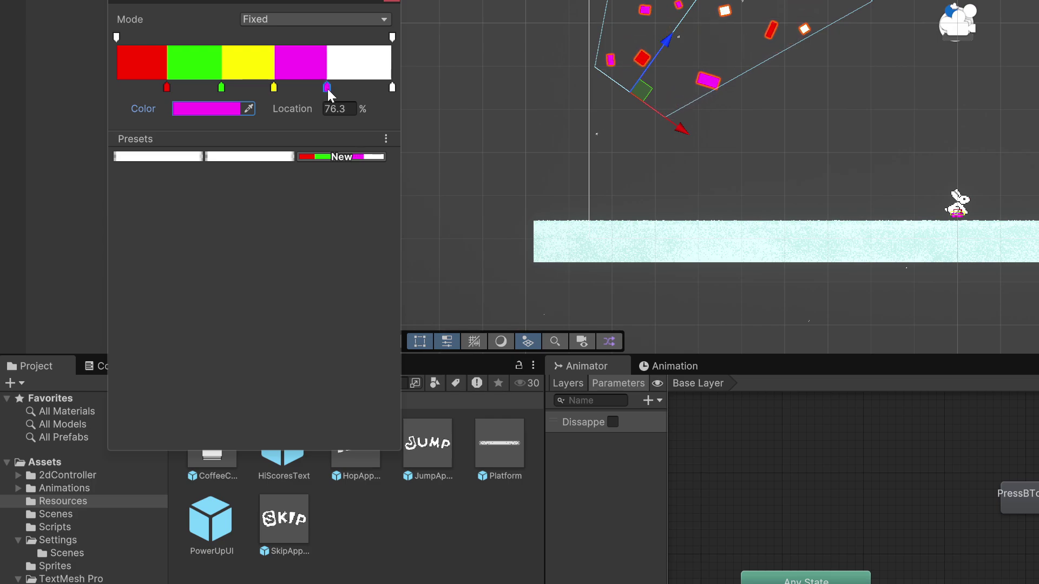
Step: Change the gradient's final white colour key to blue (0015FF)
{"action": "left_click", "coordinate": [391, 88]}
{"action": "left_click", "coordinate": [213, 111]}
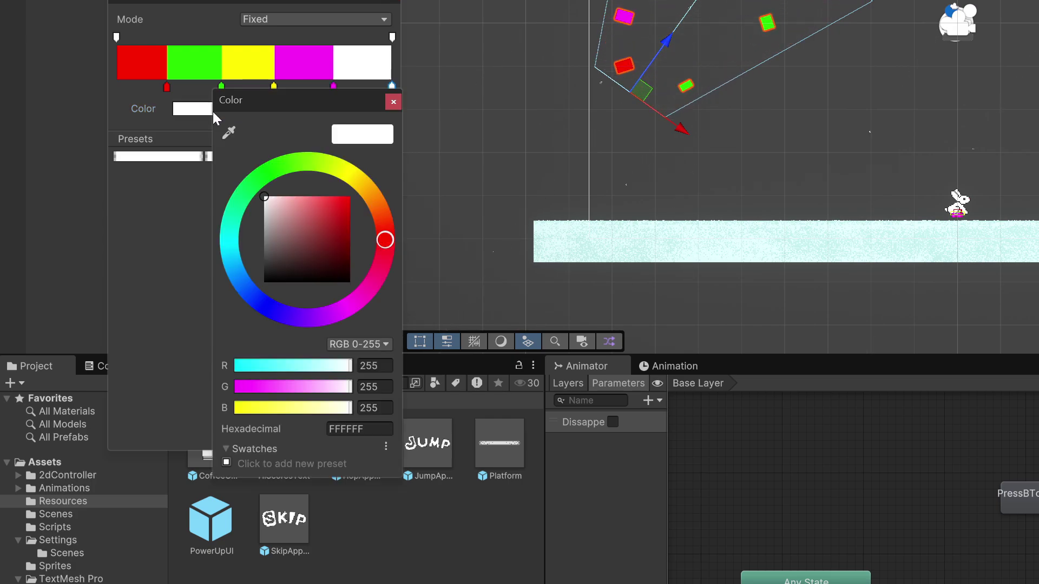
{"action": "left_click_drag", "start_coordinate": [341, 204], "coordinate": [367, 169]}
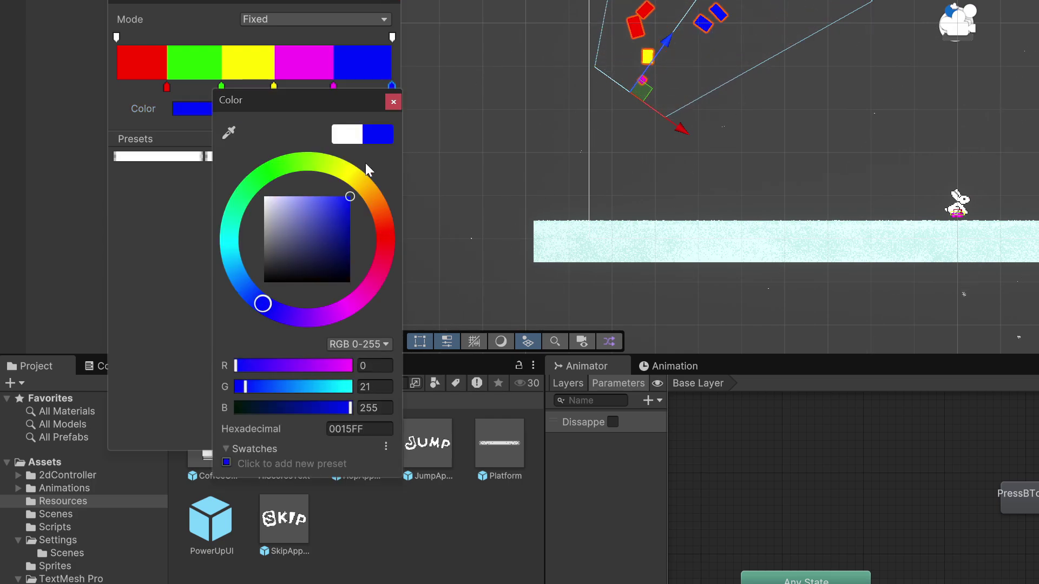
{"action": "left_click", "coordinate": [391, 101]}
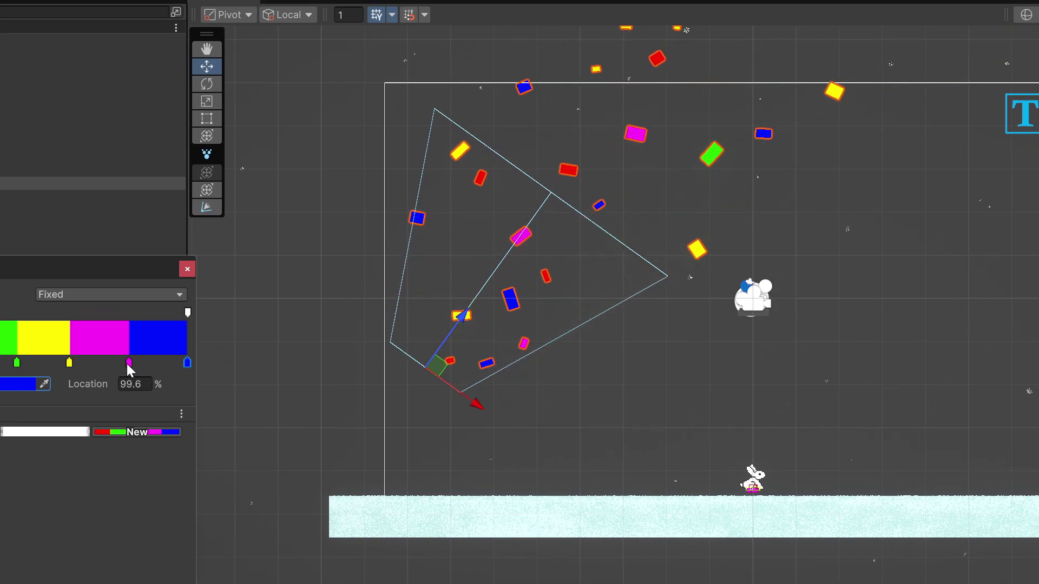
Step: Move the gradient's magenta colour key to 77.8% so the five bands are about equally wide, and close the gradient
{"action": "left_click_drag", "start_coordinate": [129, 362], "coordinate": [167, 364]}
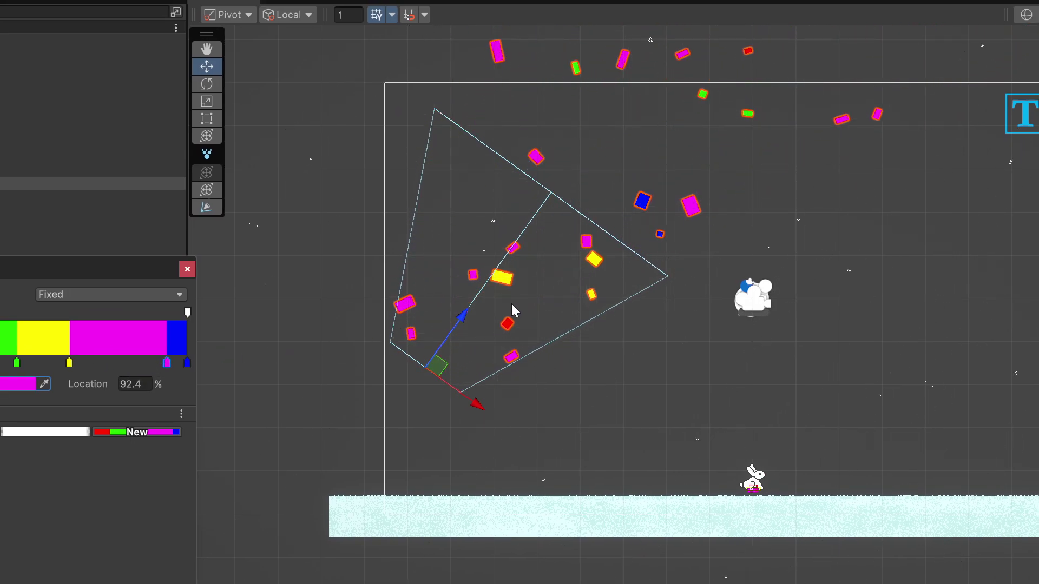
{"action": "left_click_drag", "start_coordinate": [167, 363], "coordinate": [127, 368]}
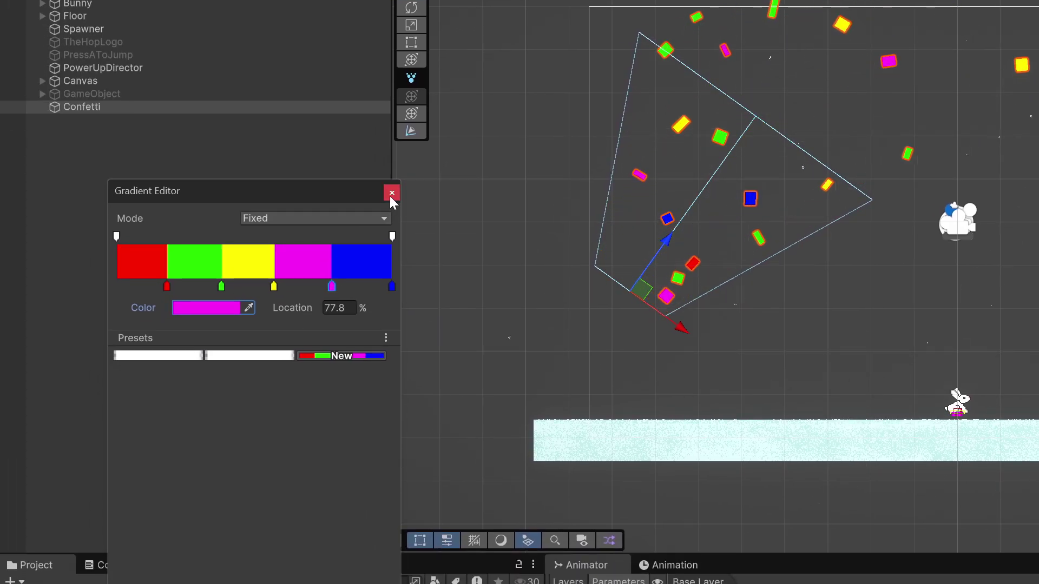
{"action": "left_click", "coordinate": [390, 194]}
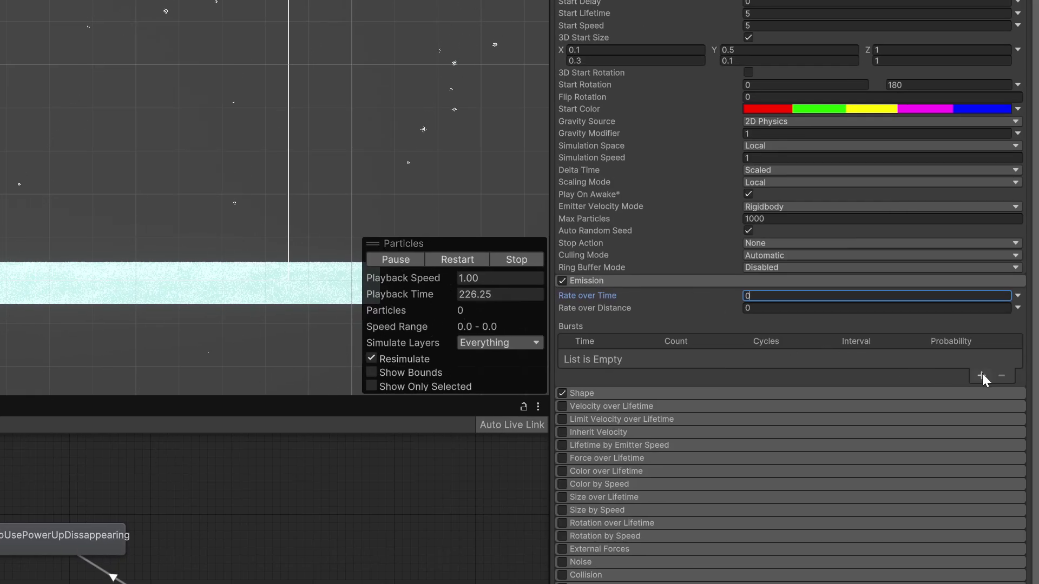
Step: Add an emission burst with a count of 60 and make the start speed random between 6 and 15
{"action": "left_click", "coordinate": [981, 376]}
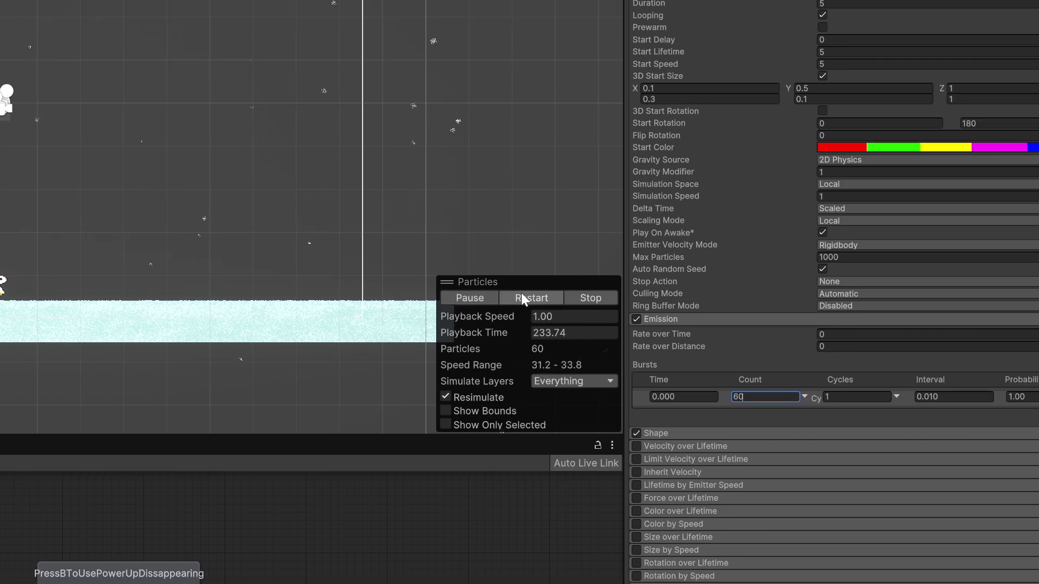
{"action": "left_click", "coordinate": [523, 300]}
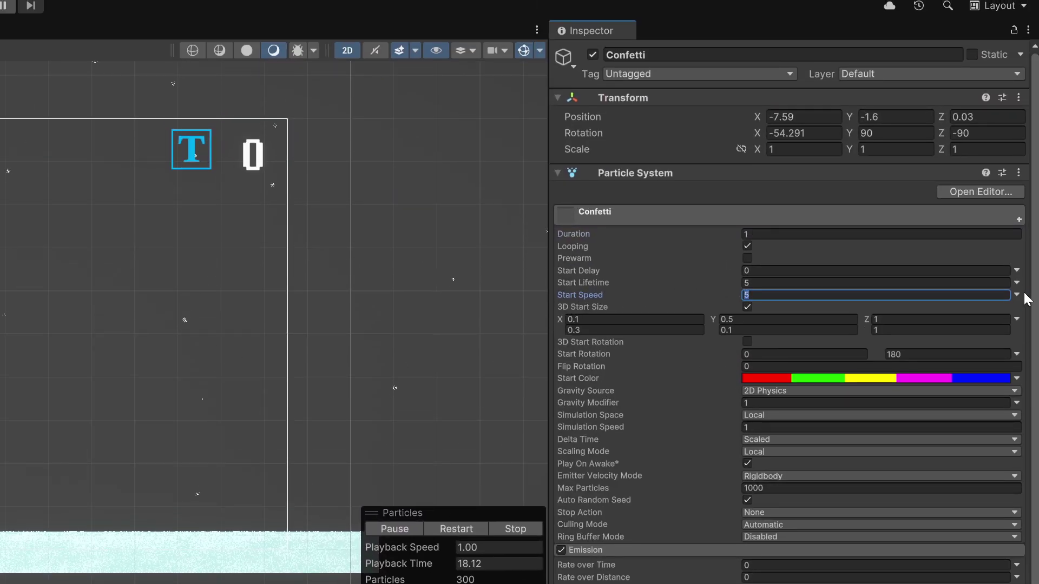
{"action": "left_click", "coordinate": [1017, 204]}
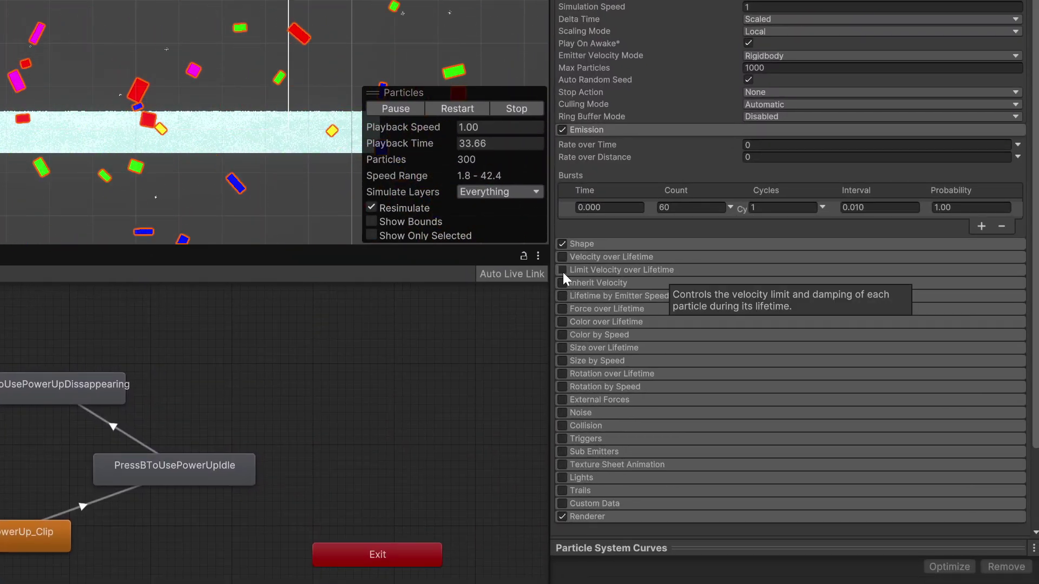
Step: Enable Limit Velocity over Lifetime and give its speed a smooth S-shaped curve falling from 1 to 0
{"action": "left_click", "coordinate": [562, 270]}
{"action": "left_click", "coordinate": [634, 270]}
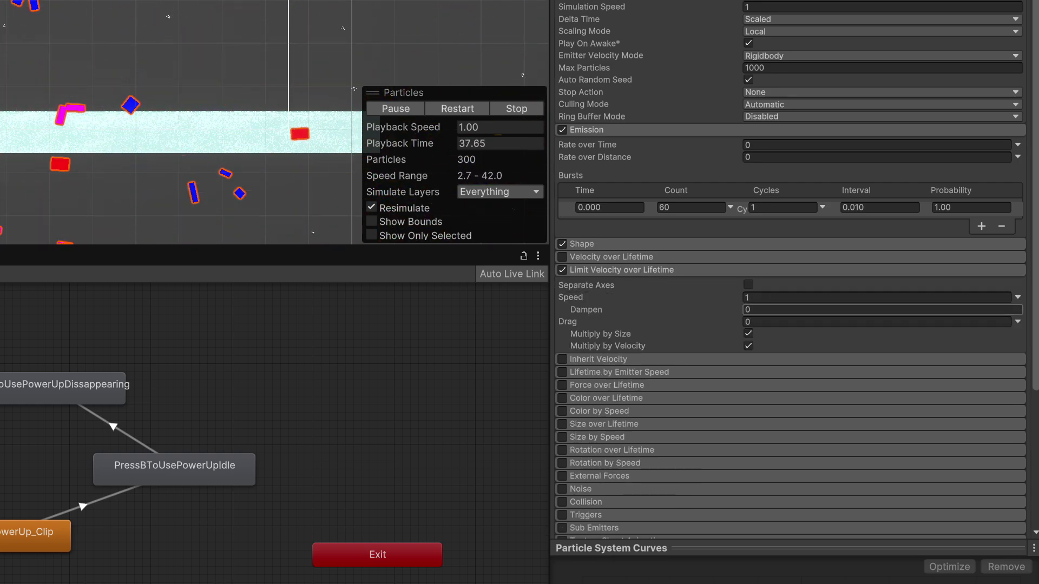
{"action": "left_click", "coordinate": [1017, 290]}
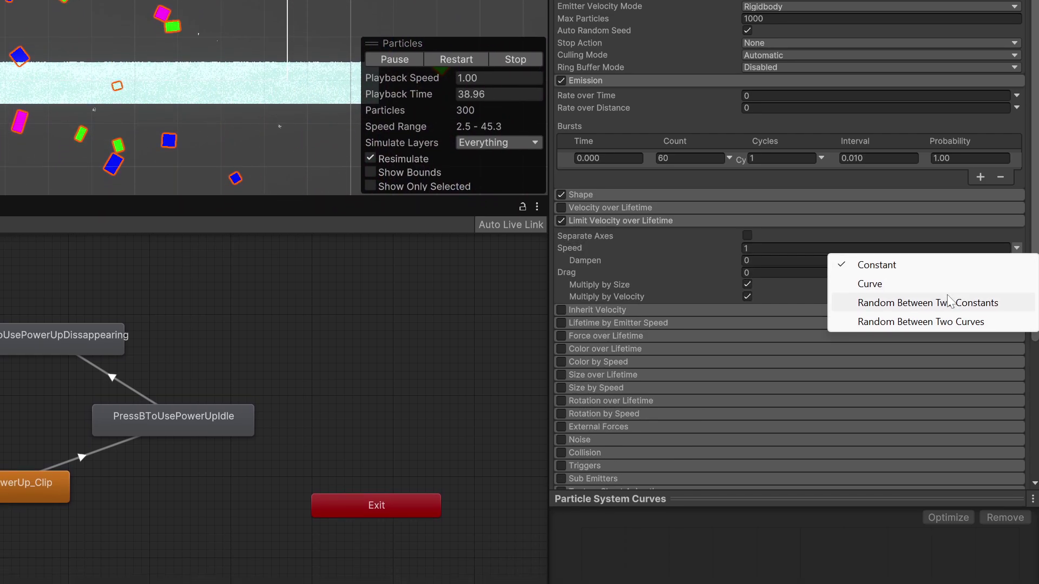
{"action": "left_click", "coordinate": [917, 288]}
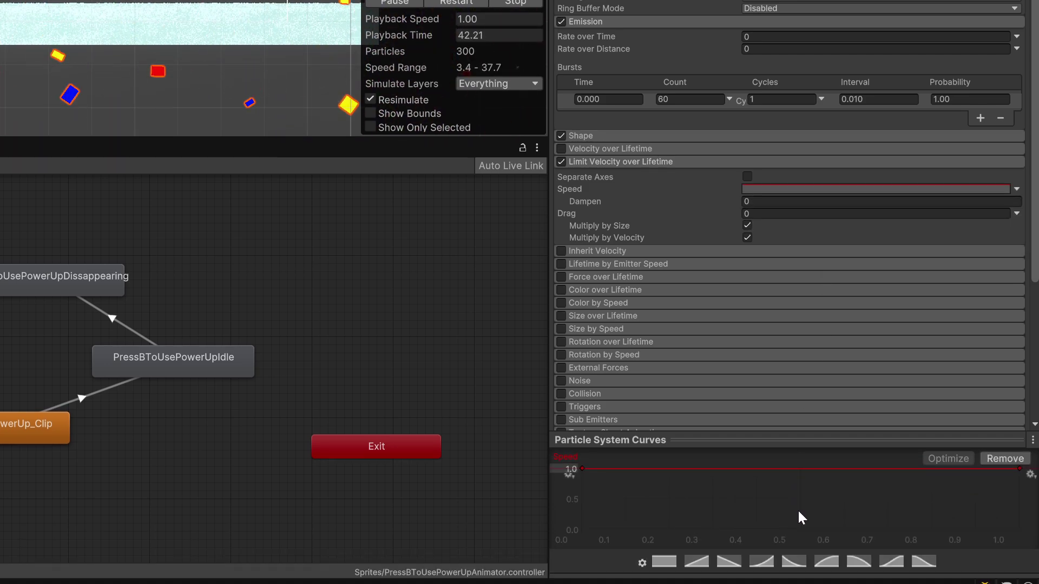
{"action": "left_click", "coordinate": [924, 551]}
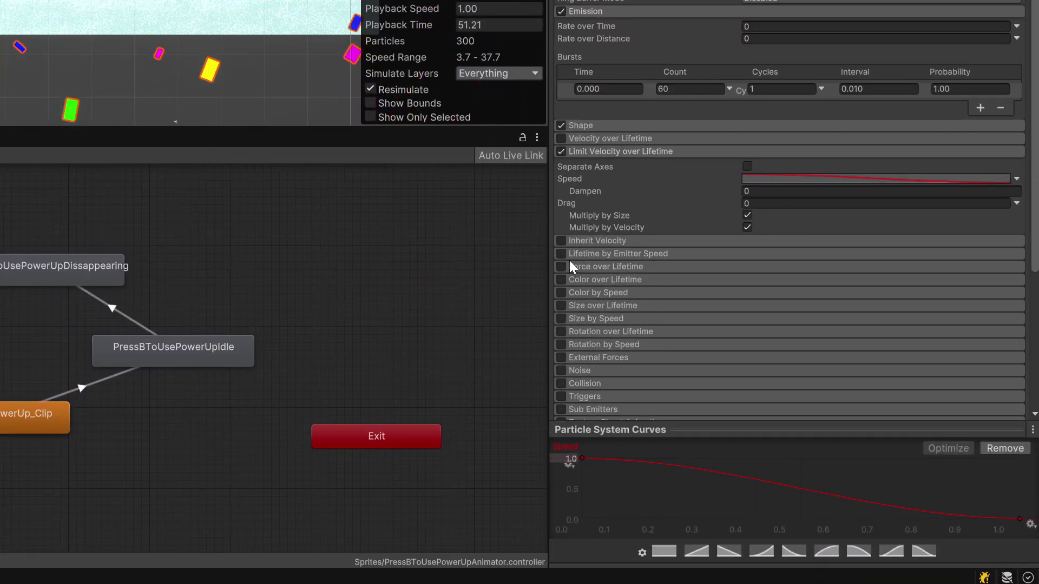
Step: Enable Size over Lifetime with a smooth S-shaped curve falling from 1 to 0, and collapse both lifetime modules
{"action": "left_click", "coordinate": [567, 305]}
{"action": "left_click", "coordinate": [562, 305]}
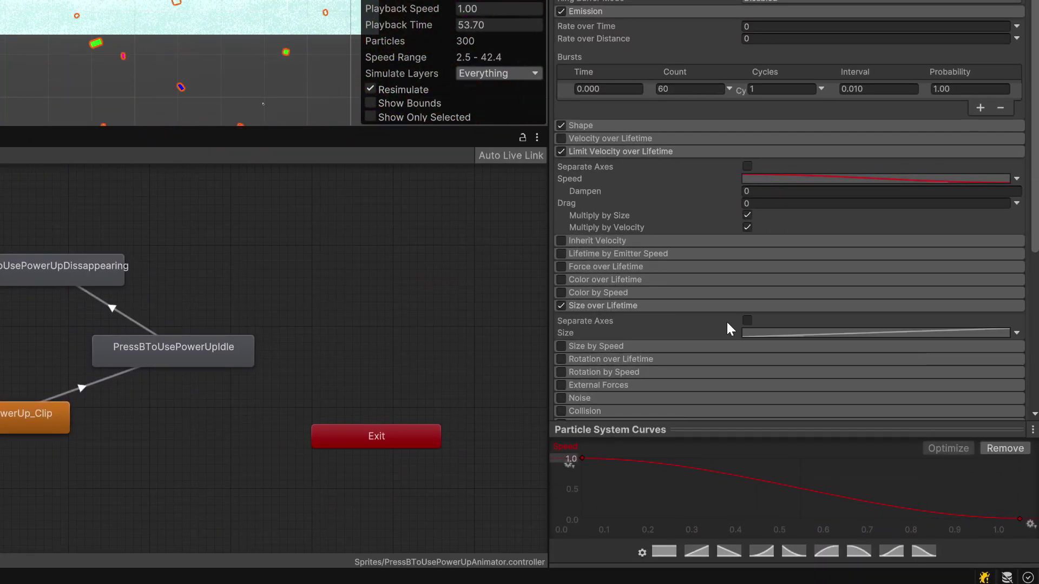
{"action": "left_click", "coordinate": [797, 333]}
{"action": "left_click", "coordinate": [924, 551]}
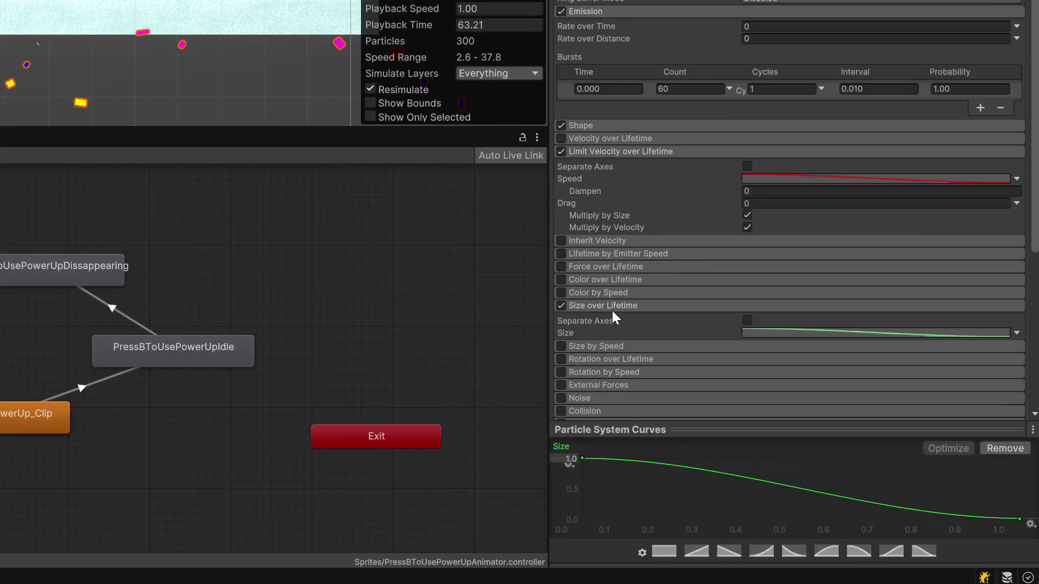
{"action": "left_click", "coordinate": [611, 306]}
{"action": "left_click", "coordinate": [605, 153]}
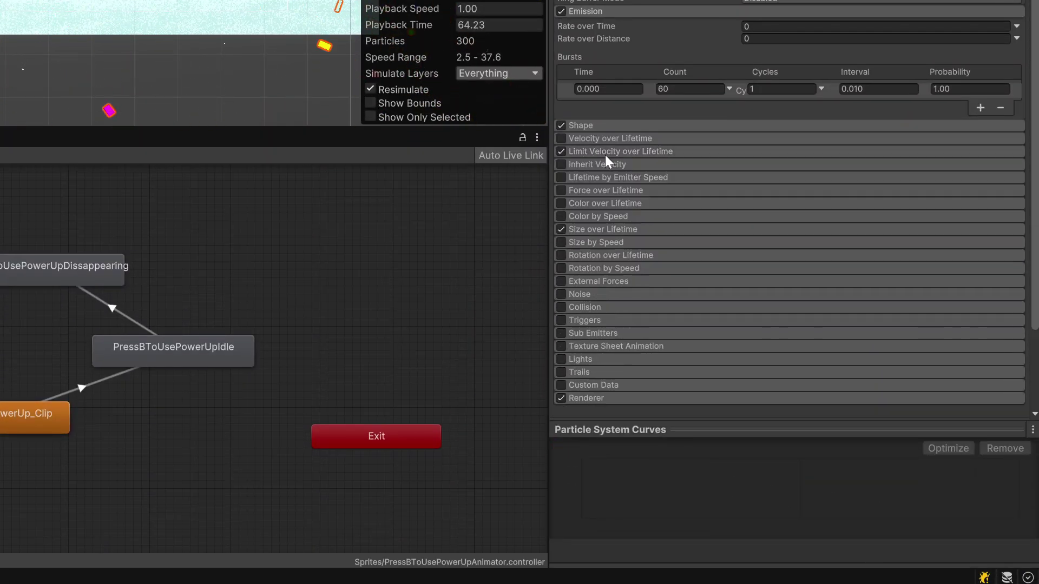
Step: Set the emitter shape's radius to 0.1 and move the emitter to the camera frame's lower-left corner
{"action": "left_click", "coordinate": [610, 125]}
{"action": "left_click", "coordinate": [686, 11]}
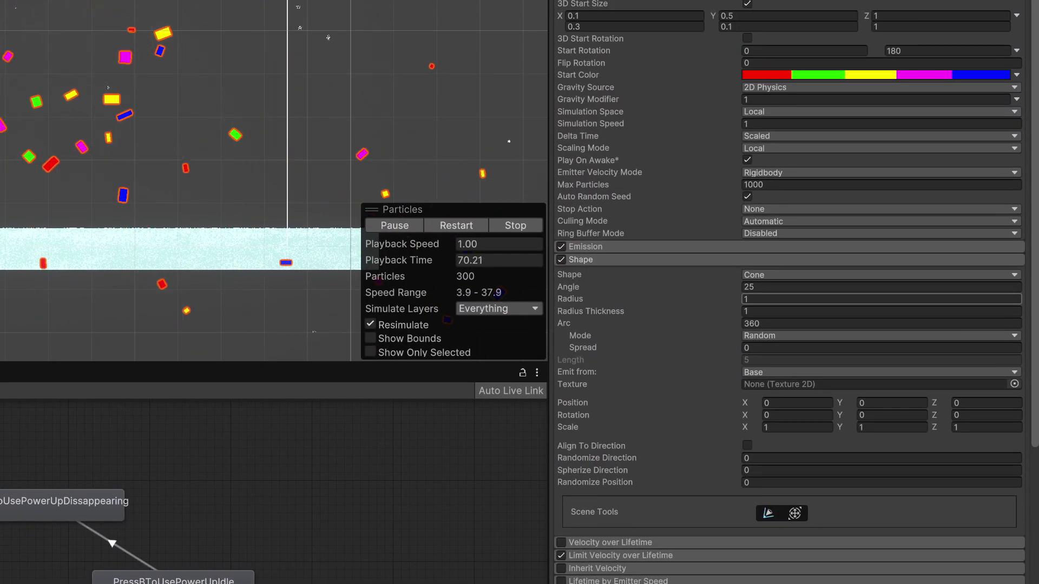
{"action": "left_click", "coordinate": [757, 298]}
{"action": "type", "text": "0.1"}
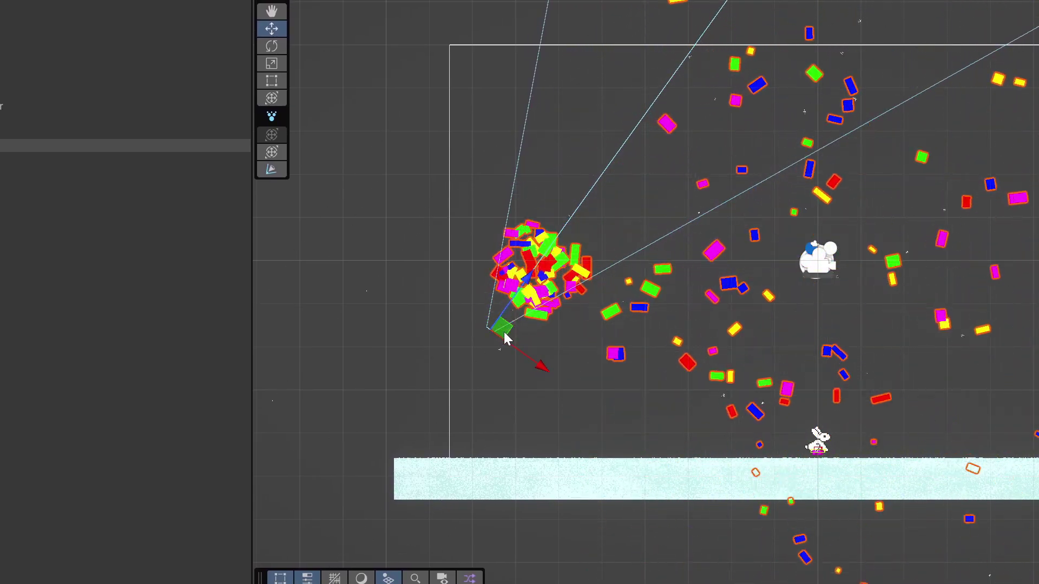
{"action": "left_click_drag", "start_coordinate": [509, 338], "coordinate": [466, 459]}
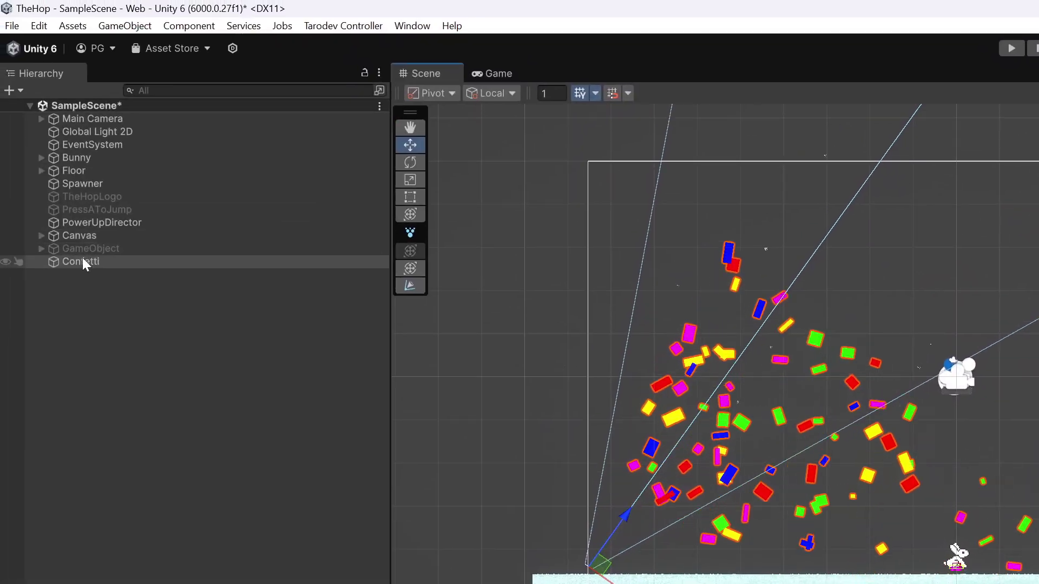
Step: Duplicate the Confetti object at the camera frame's lower-right corner and rotate the copy to shoot up and to the left
{"action": "left_click", "coordinate": [82, 260]}
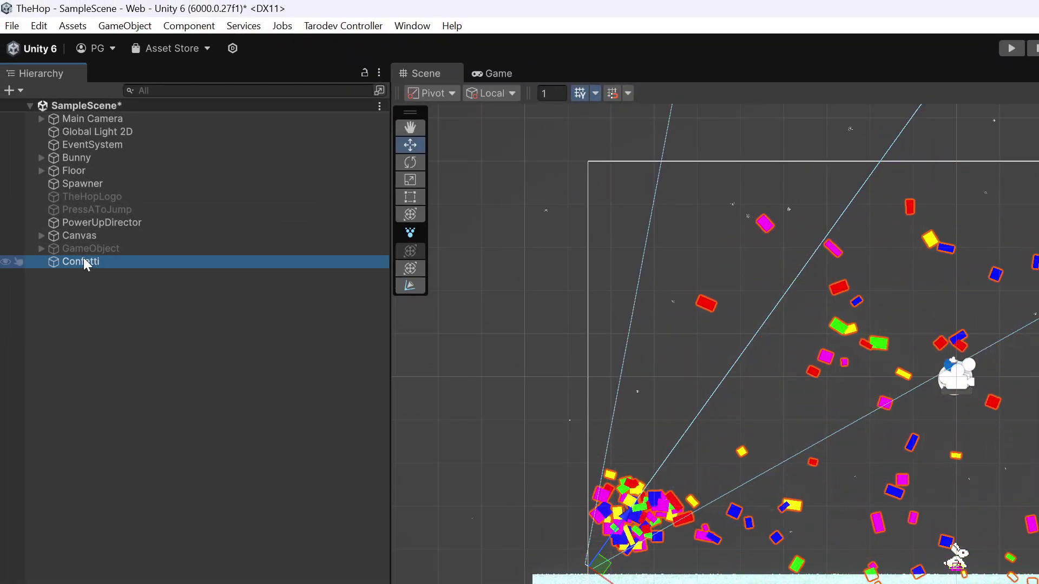
{"action": "key", "text": "ctrl+d"}
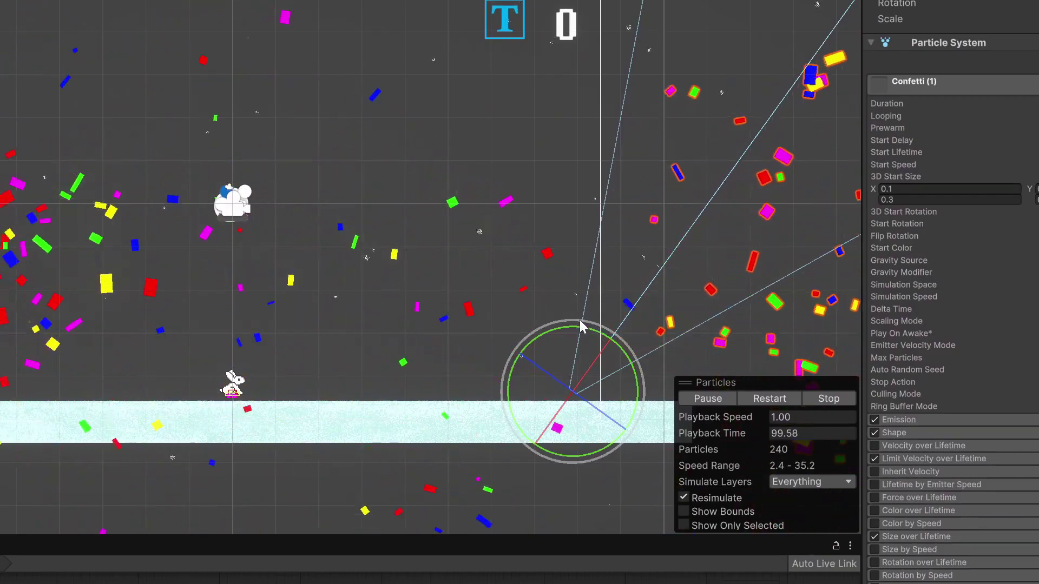
{"action": "left_click_drag", "start_coordinate": [580, 323], "coordinate": [407, 338]}
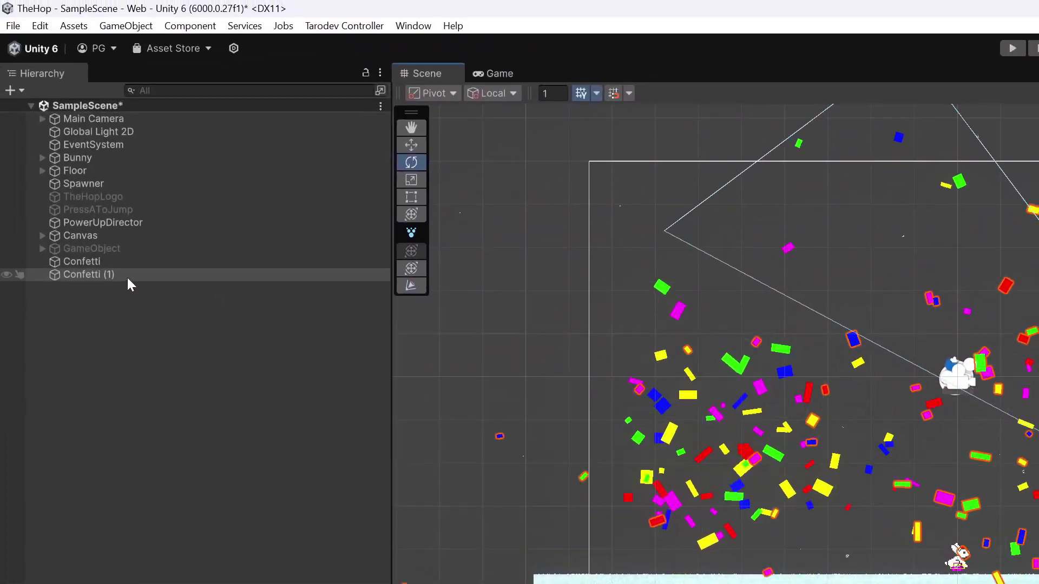
Step: Set the duration of both confetti particle systems to 5 and run the scene in Play mode
{"action": "left_click", "coordinate": [119, 264], "text": "shift"}
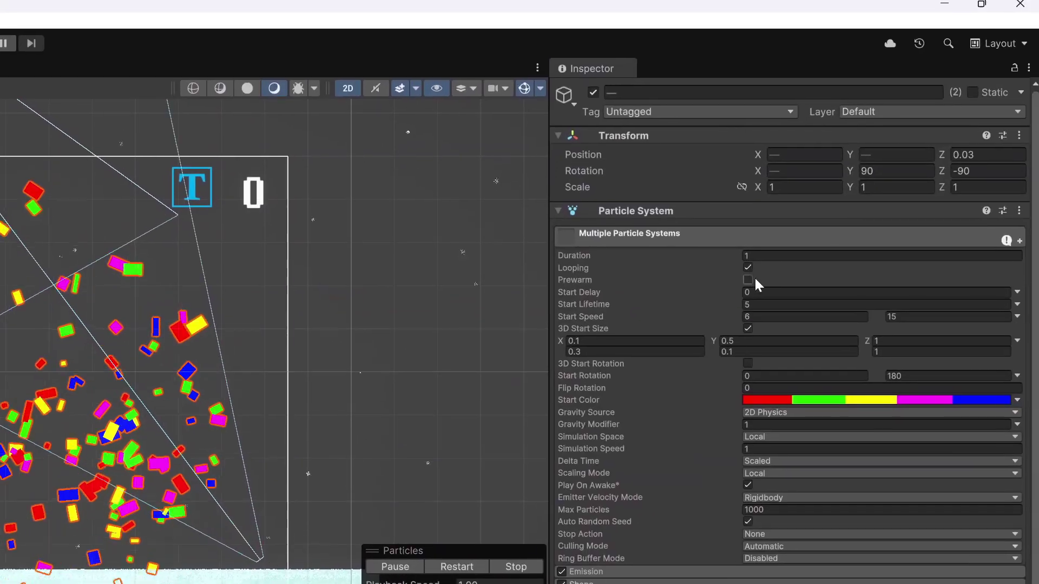
{"action": "type", "text": "5"}
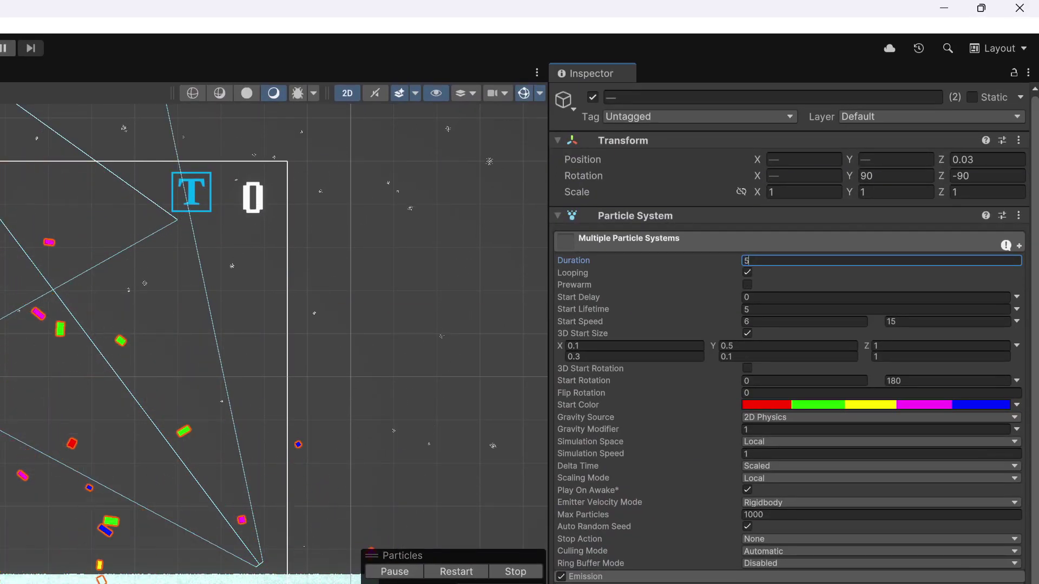
{"action": "key", "text": "Return"}
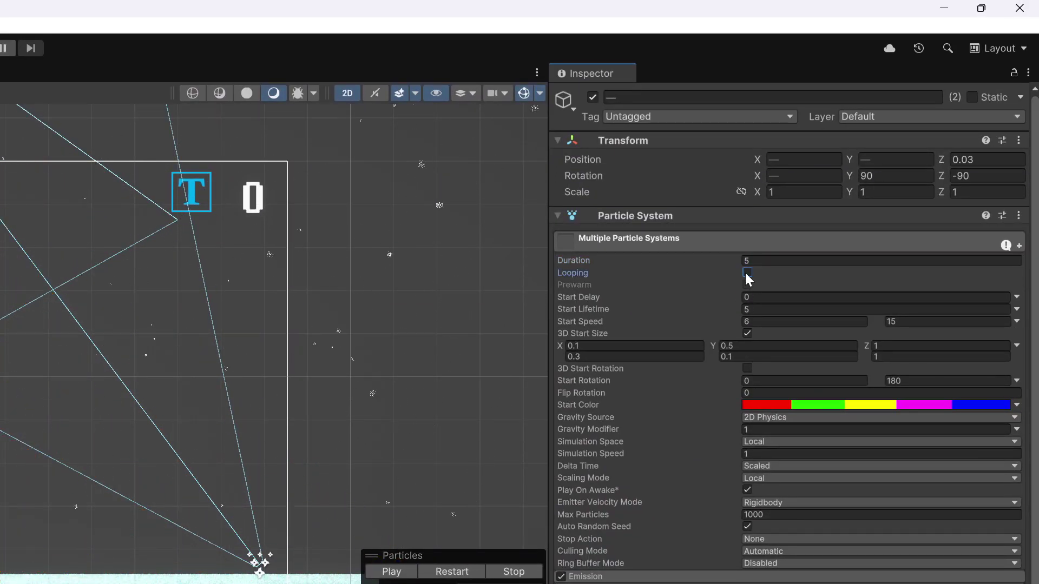
{"action": "left_click", "coordinate": [186, 276]}
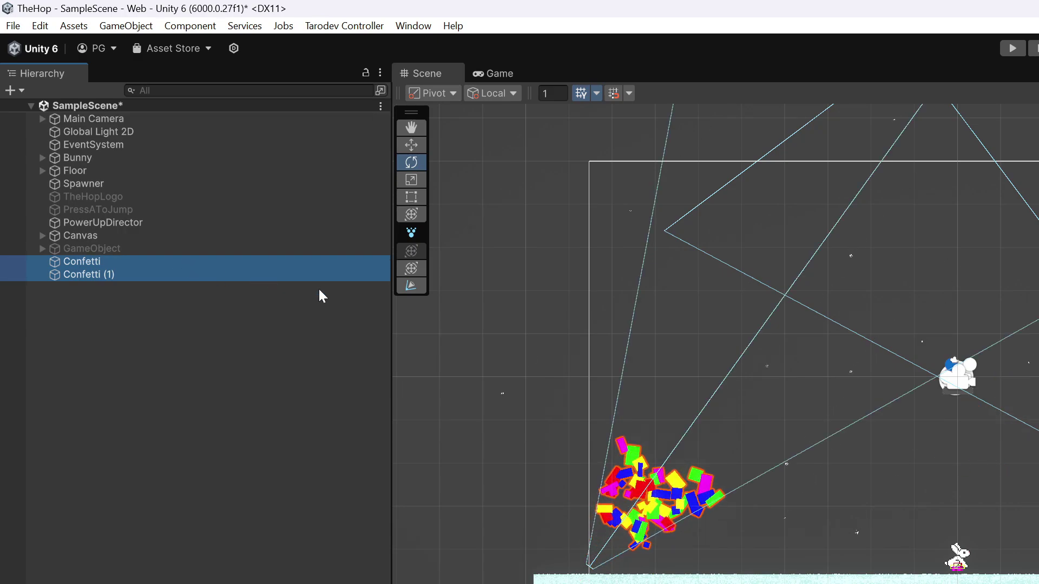
{"action": "key", "text": "ctrl+p"}
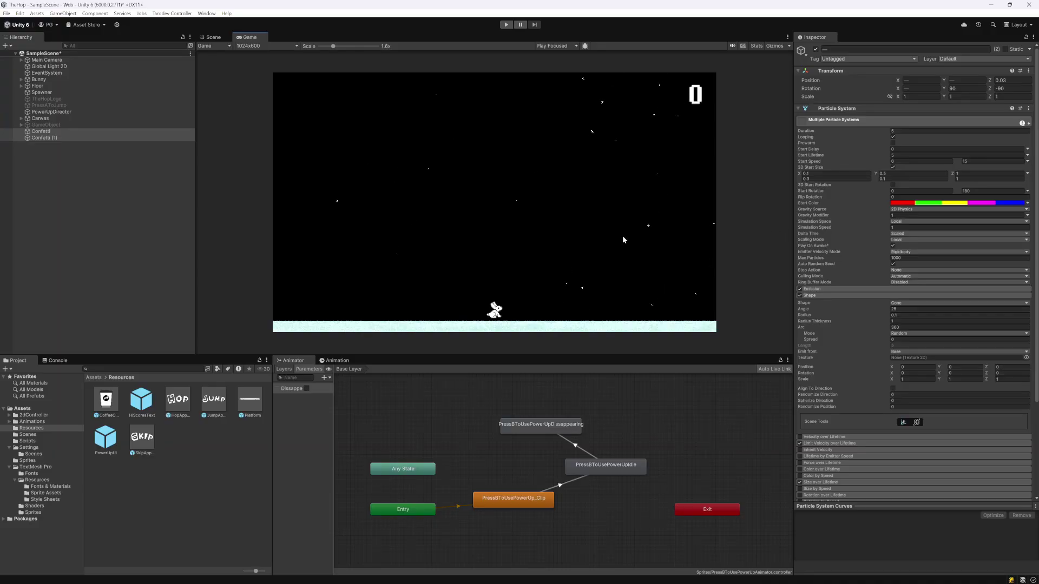